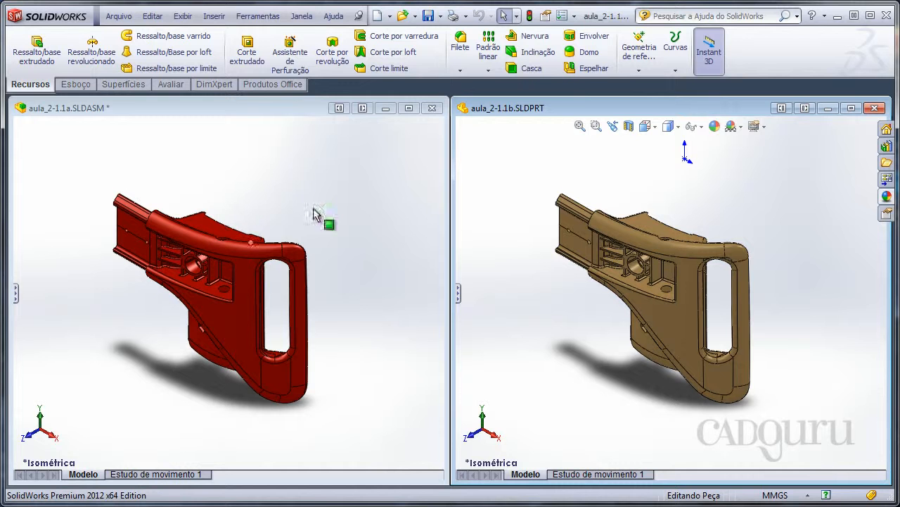
Step: Examine the channel-shaped end of the brown part aula_2-1.1b from close up
left_click(333, 296)
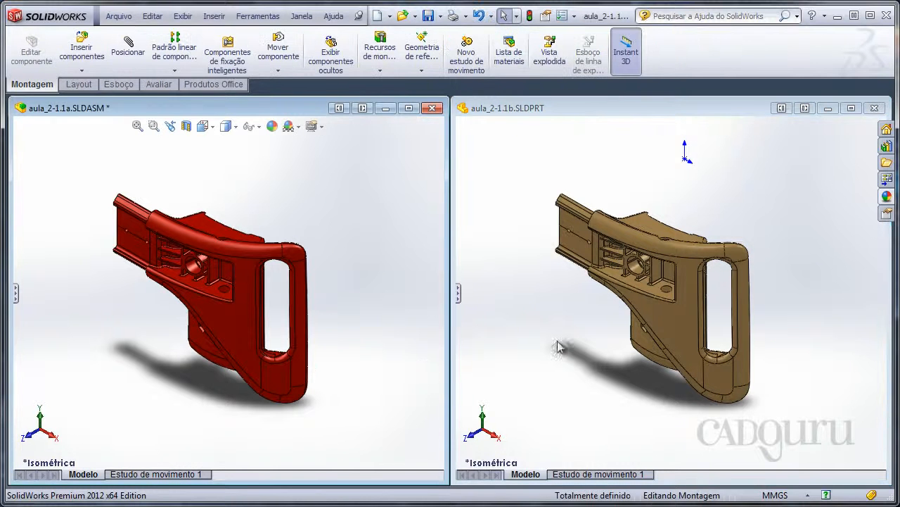
left_click(612, 349)
middle_click_drag(611, 351, 742, 316)
scroll(690, 279, "down", 5)
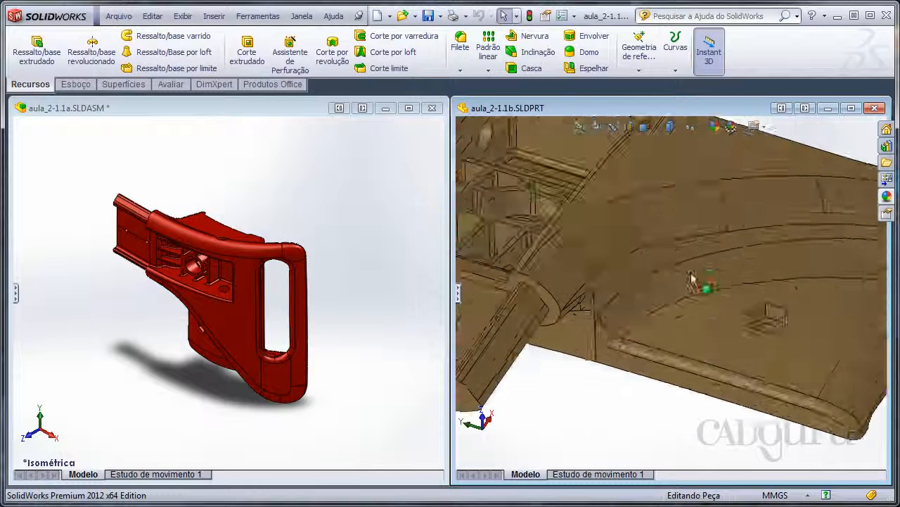
scroll(691, 279, "up", 5)
scroll(686, 288, "down", 5)
middle_click_drag(685, 288, 637, 268)
scroll(690, 249, "up", 1)
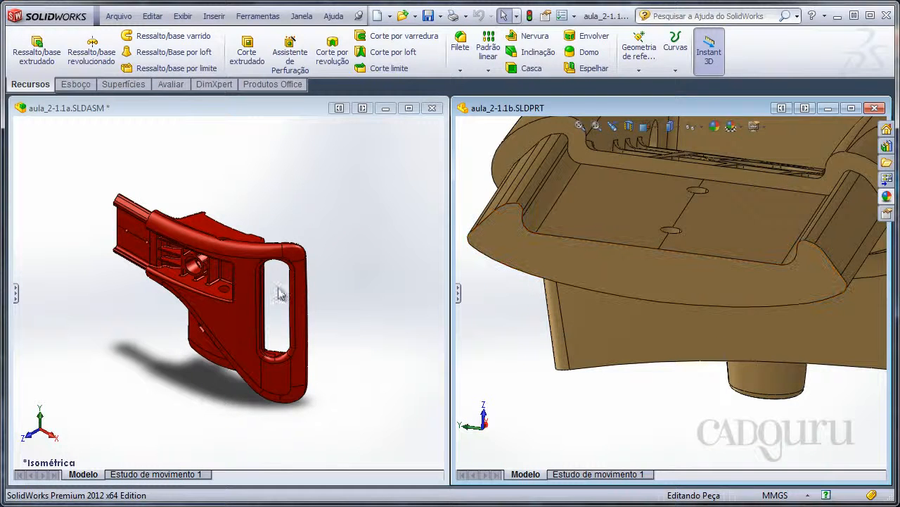
Step: Examine the matching end of the red rack in assembly aula_2-1.1a, checking the edge that divides its end face
left_click(279, 294)
middle_click_drag(279, 294, 300, 240)
scroll(243, 294, "down", 6)
middle_click(204, 276)
middle_click_drag(203, 276, 56, 290)
left_click(35, 271)
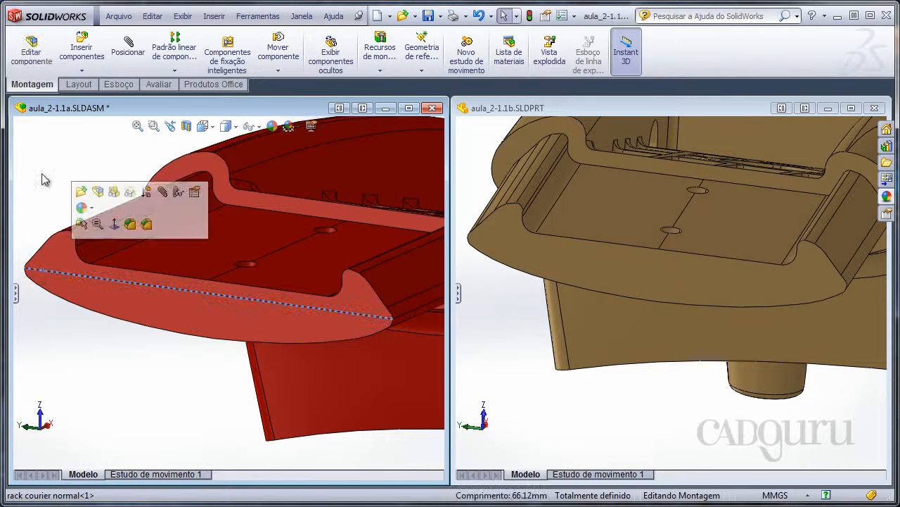
left_click(42, 174)
middle_click_drag(106, 144, 140, 176, "shift")
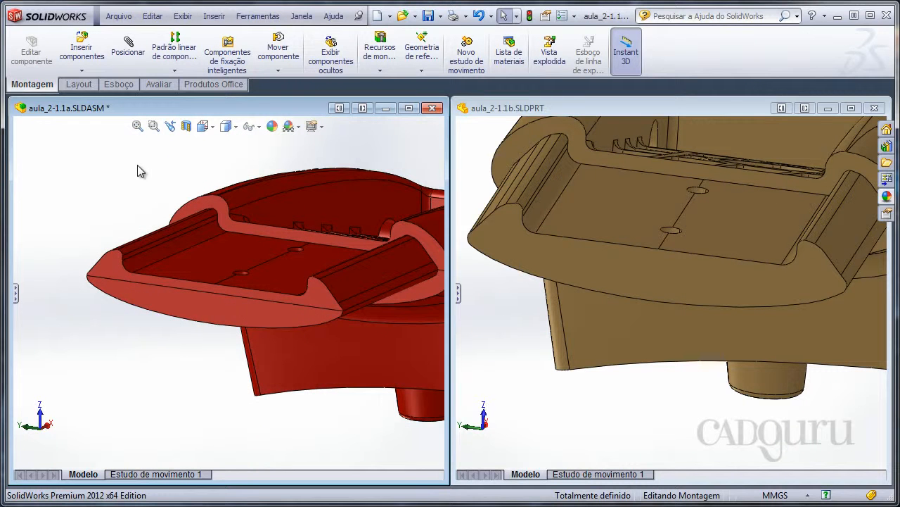
middle_click_drag(134, 183, 394, 281)
Step: Inspect the outer corner of the brown part's end face and side rail for dividing edges
middle_click_drag(706, 255, 669, 310, "shift")
middle_click_drag(619, 313, 664, 302)
middle_click_drag(664, 302, 730, 227, "ctrl")
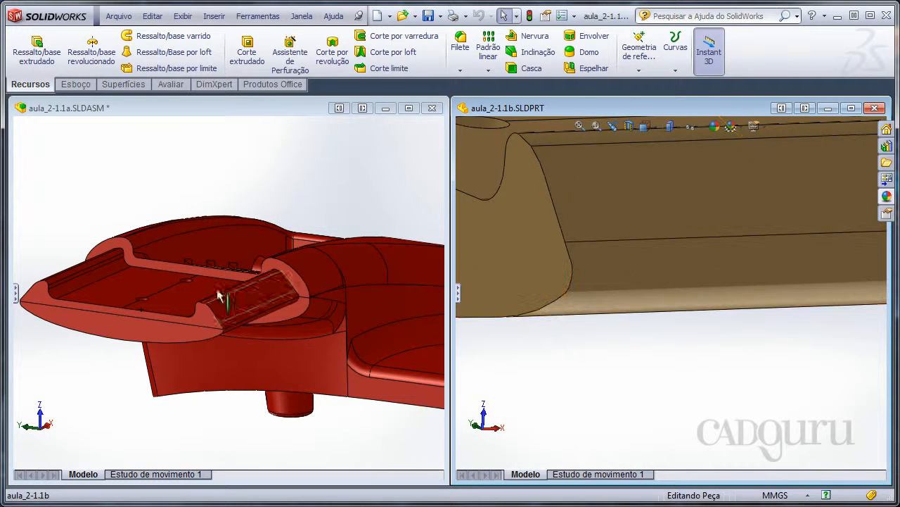
Step: Examine the red rack's dividing edges along the side rail and across the adjoining wall face
left_click(197, 166)
middle_click_drag(243, 383, 295, 282, "shift")
mouse_move(296, 327)
middle_mouse_down("shift")
mouse_move(294, 296)
mouse_move(206, 243)
middle_mouse_up("shift")
left_click(296, 356)
middle_click_drag(205, 243, 211, 288, "shift")
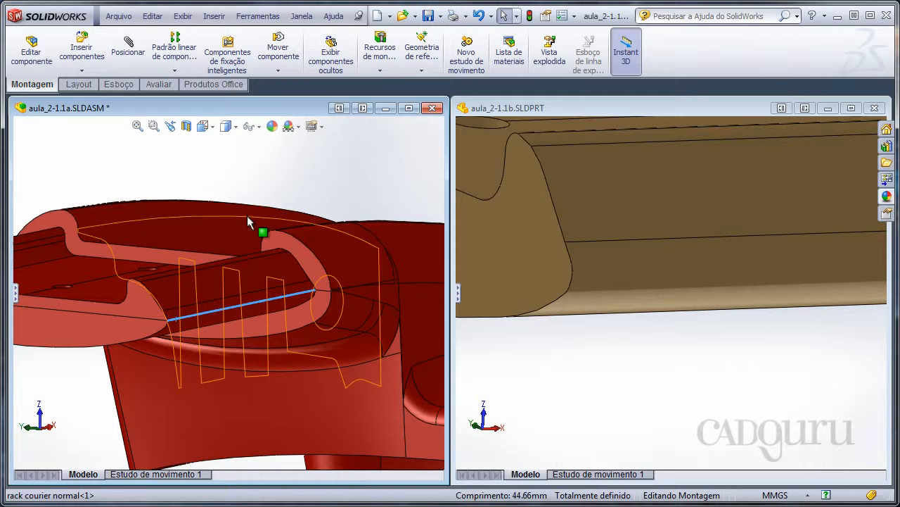
left_click(279, 165)
middle_click_drag(290, 339, 26, 285, "shift")
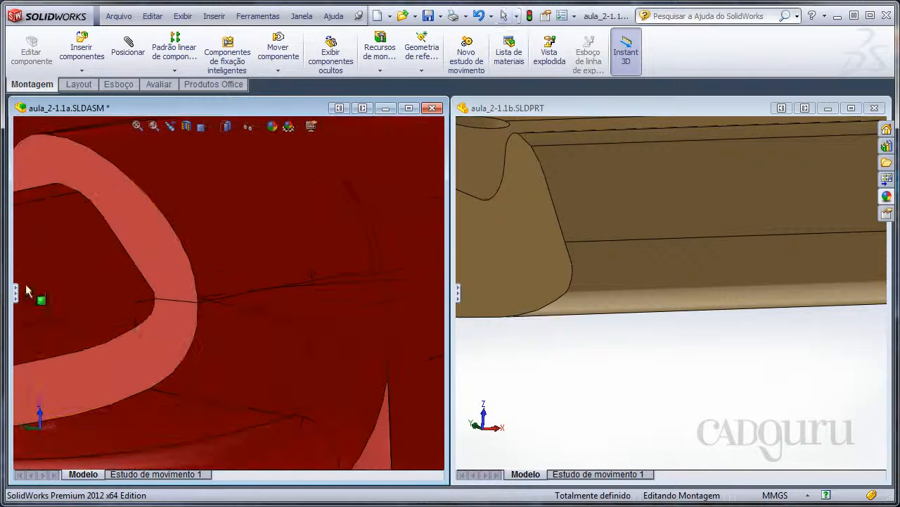
scroll(175, 304, "down", 3)
left_click(176, 311)
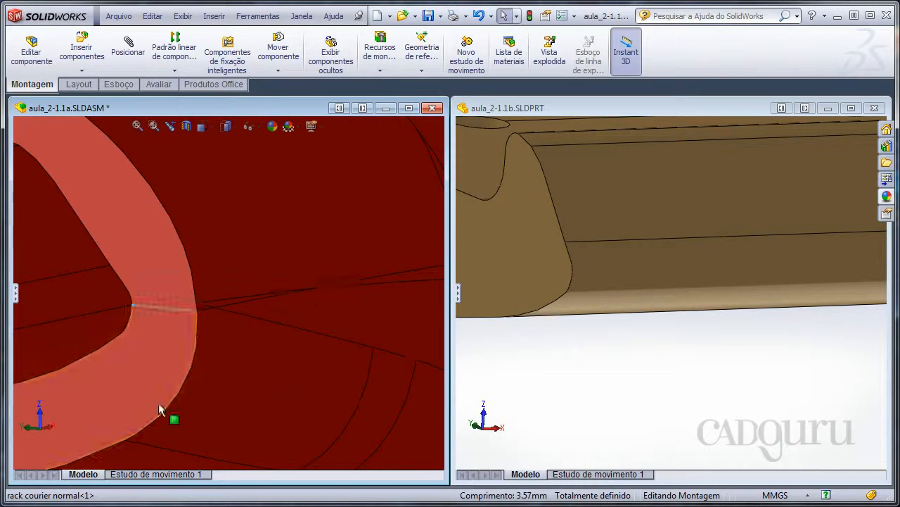
middle_click_drag(161, 408, 274, 209)
left_click(298, 179)
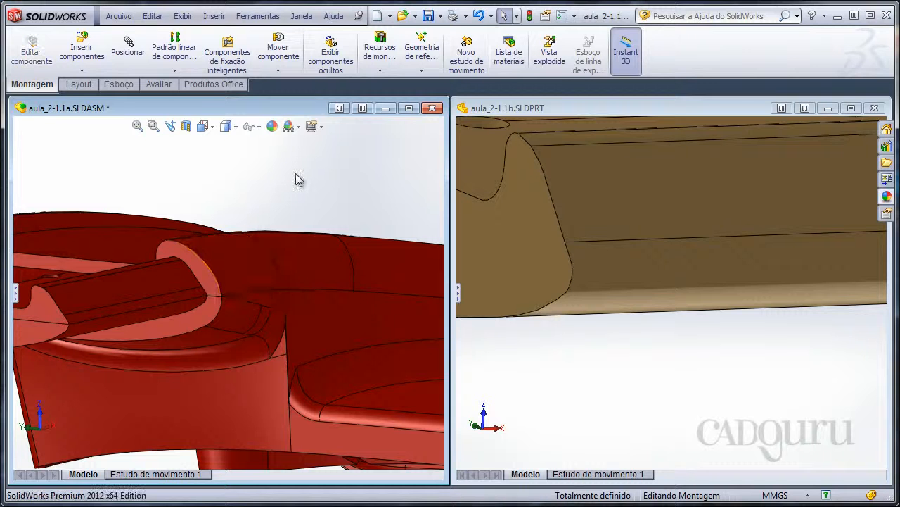
Step: Examine the same side rail and wall face on the brown part, ending with the whole part in view
middle_click_drag(683, 232, 563, 297, "shift")
middle_click_drag(563, 298, 282, 337, "ctrl")
middle_click(637, 258)
middle_click_drag(637, 258, 691, 304)
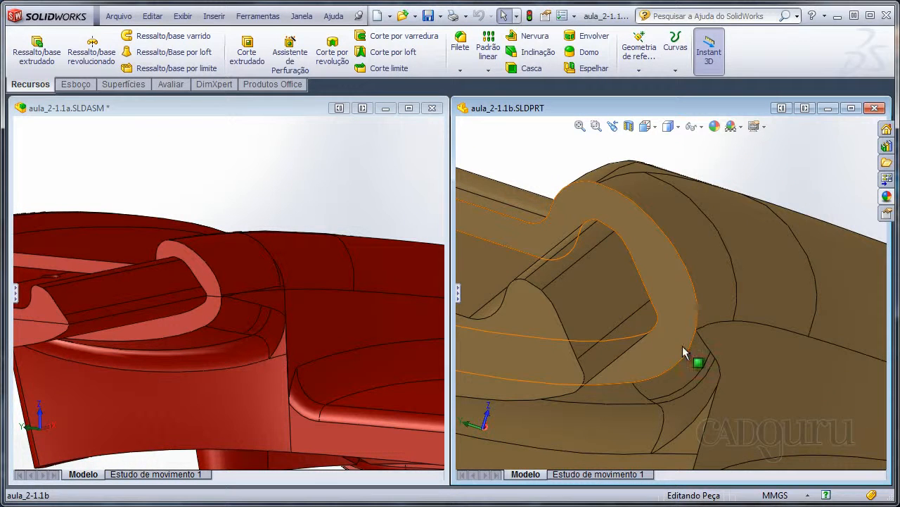
middle_click_drag(673, 229, 606, 332, "shift")
middle_click(649, 329)
middle_click_drag(649, 329, 531, 321)
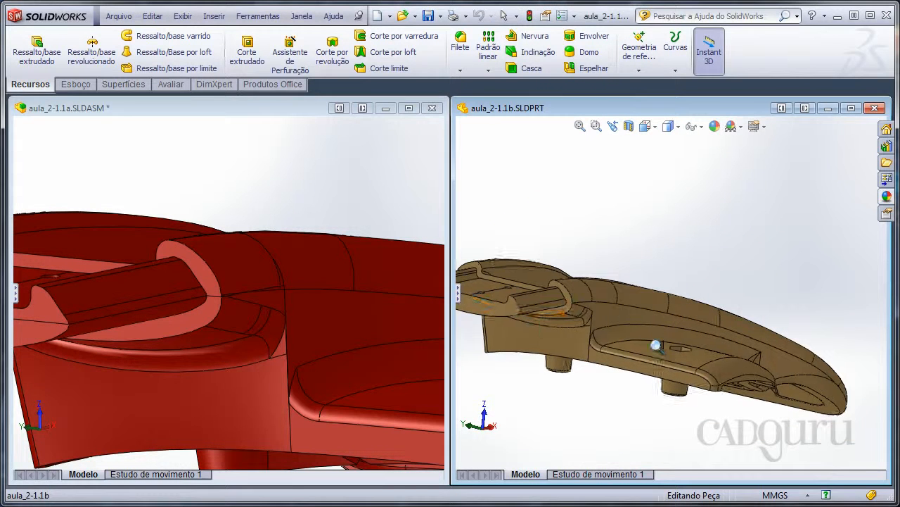
scroll(655, 344, "down", 1)
scroll(626, 353, "down", 1)
middle_click_drag(465, 345, 496, 325, "ctrl")
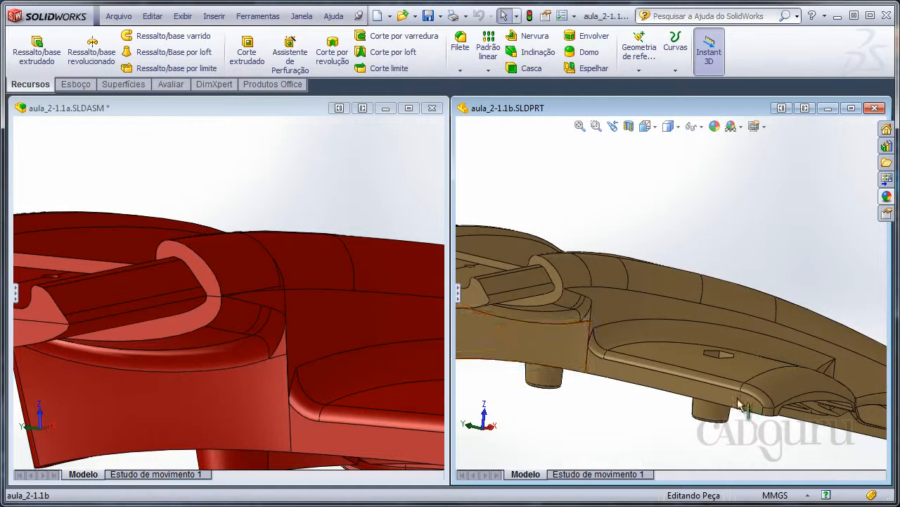
key("f")
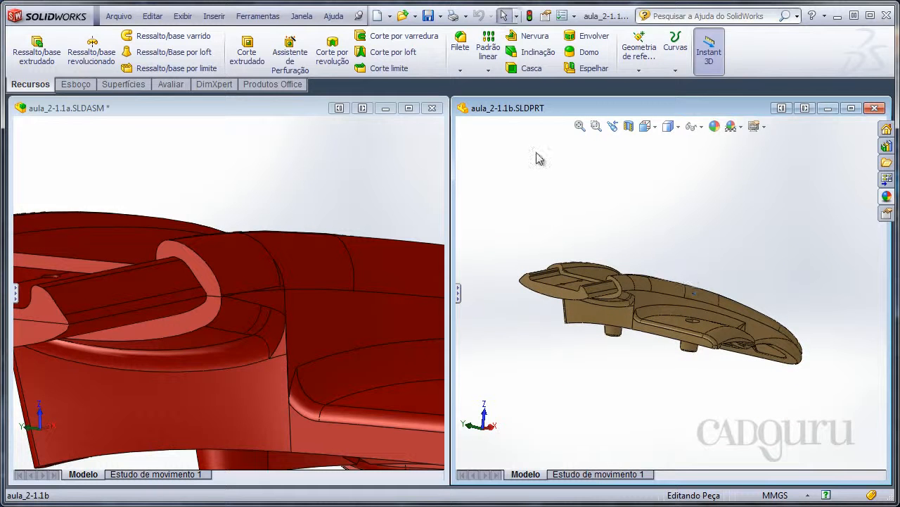
Step: Maximize the aula_2-1.1a assembly window and fit the whole red rack in view
left_click(362, 108)
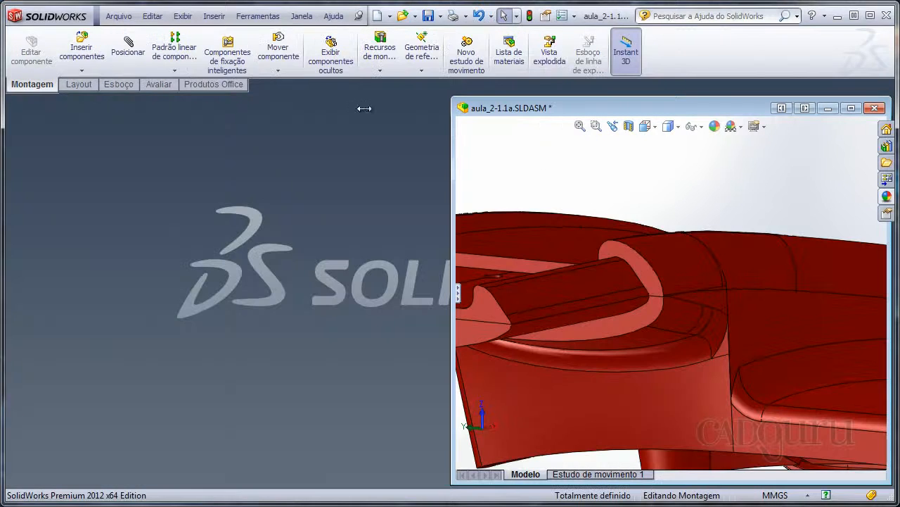
double_click(611, 107)
key("f")
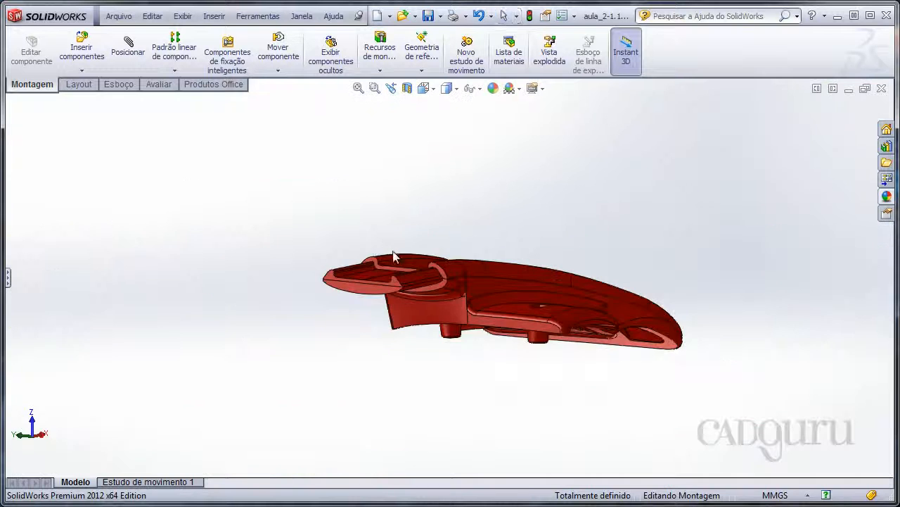
middle_click_drag(303, 211, 284, 220)
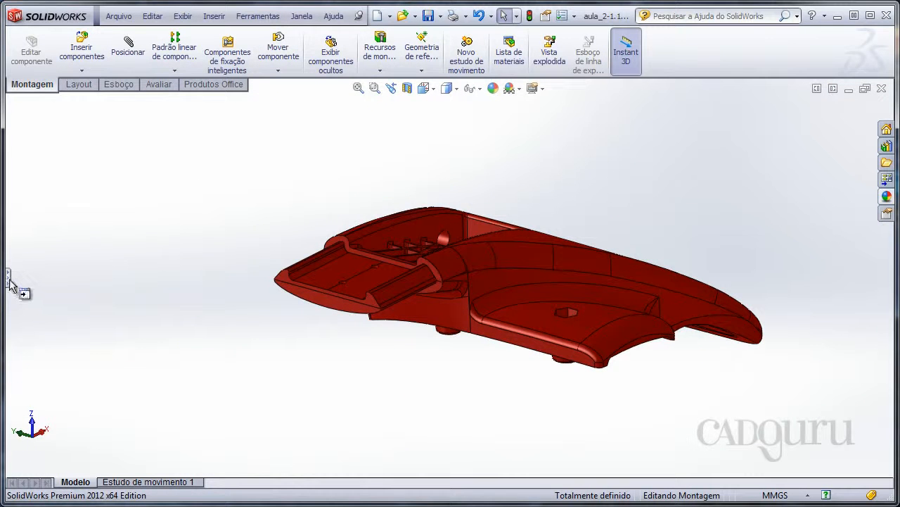
Step: Expand the feature tree and show the cavidade macho component around the red rack
left_click(8, 279)
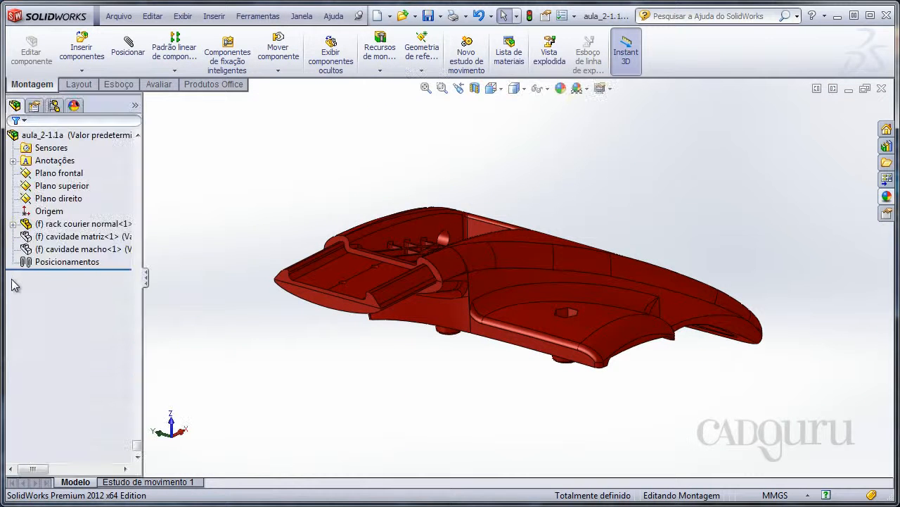
left_click(95, 260)
left_click(120, 225)
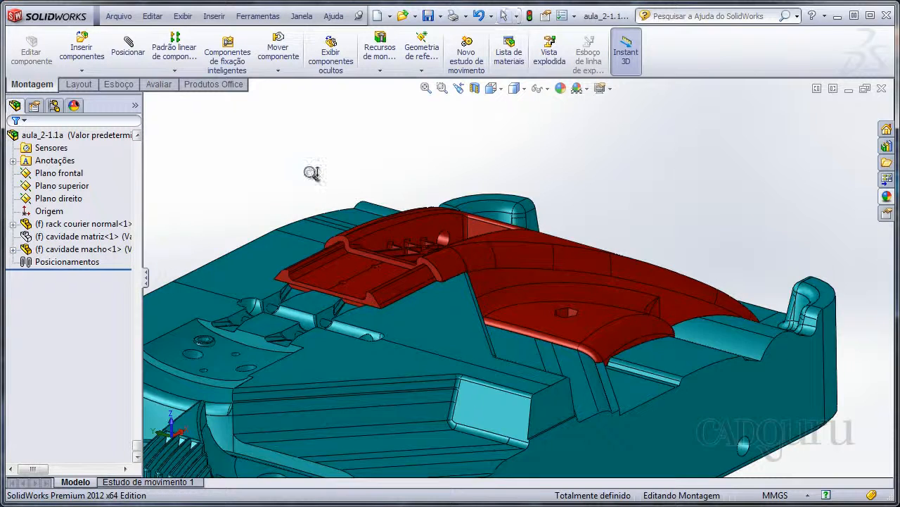
scroll(311, 173, "up", 5)
mouse_move(325, 181)
middle_mouse_down()
mouse_move(351, 189)
mouse_move(354, 179)
mouse_move(339, 178)
middle_mouse_up()
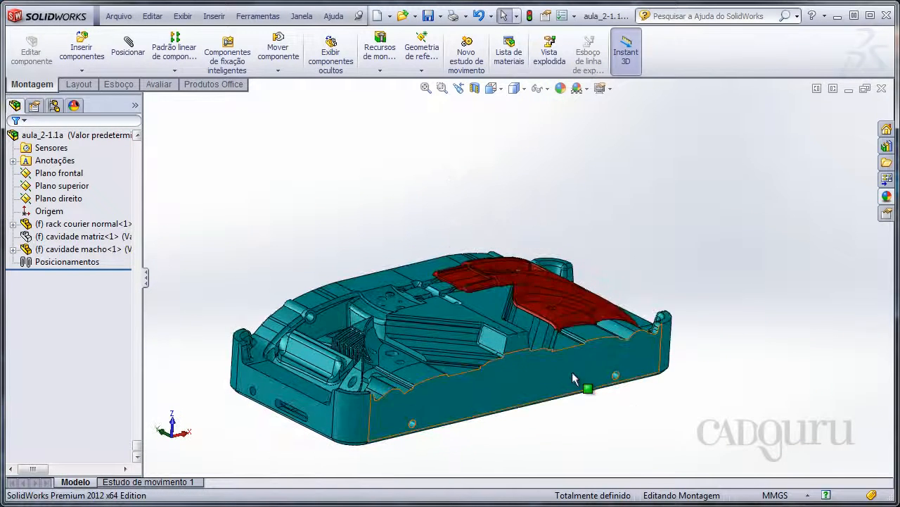
Step: Examine how the rack's dividing edges on the end face, side rail and wall meet the cavidade macho surface
scroll(639, 275, "down", 8)
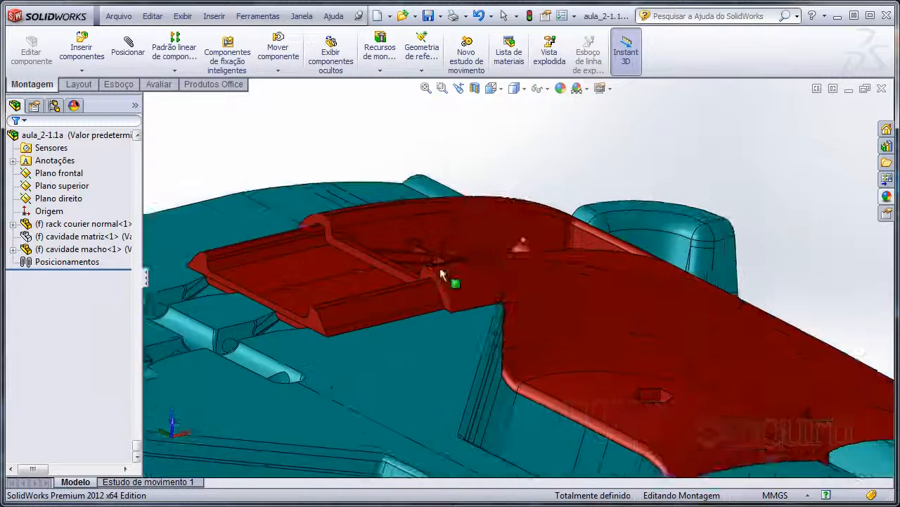
middle_click_drag(441, 274, 507, 294)
scroll(615, 315, "down", 4)
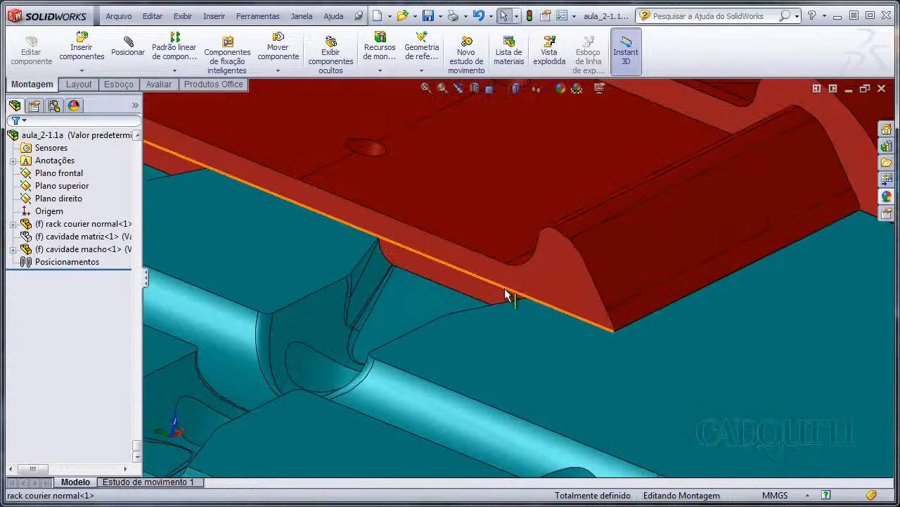
left_click(506, 294)
left_click(627, 324)
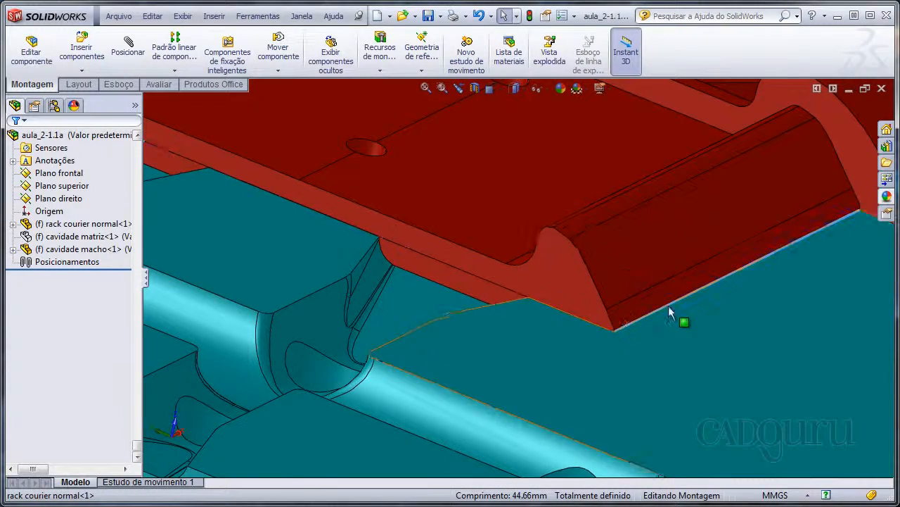
scroll(668, 307, "up", 2)
middle_click_drag(560, 331, 211, 338, "ctrl")
scroll(470, 286, "down", 5)
middle_click_drag(477, 253, 550, 381, "ctrl")
scroll(496, 373, "down", 2)
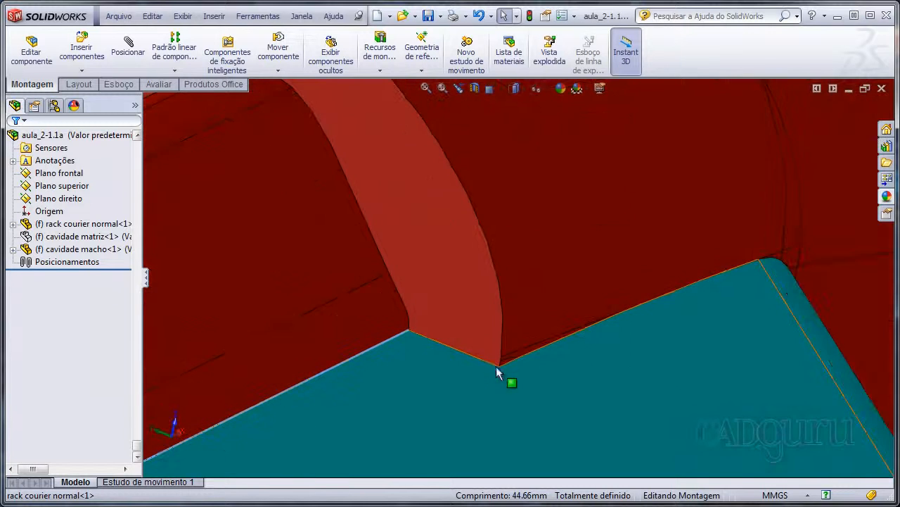
middle_click_drag(418, 256, 465, 334)
scroll(462, 331, "down", 5)
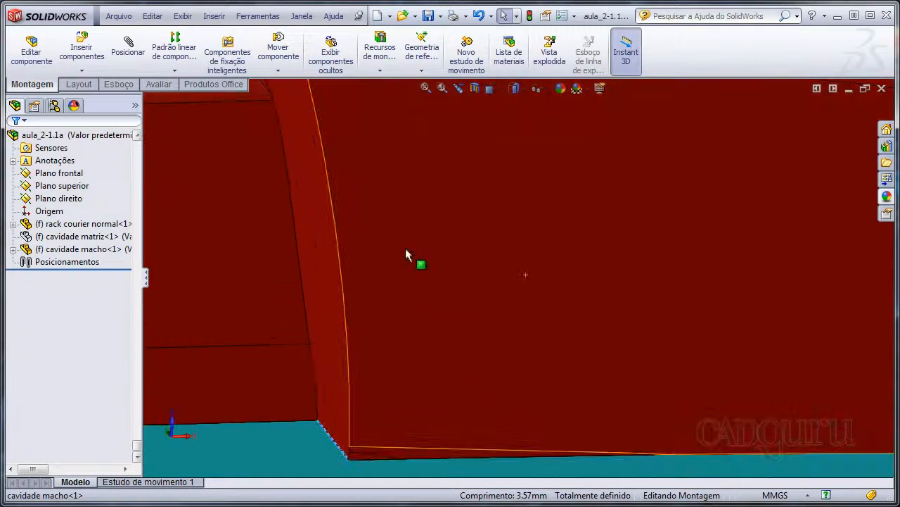
Step: Review the whole red rack seated in the cavidade macho block
scroll(405, 255, "up", 6)
middle_click_drag(403, 351, 402, 447)
middle_click_drag(351, 231, 320, 274)
scroll(320, 274, "up", 3)
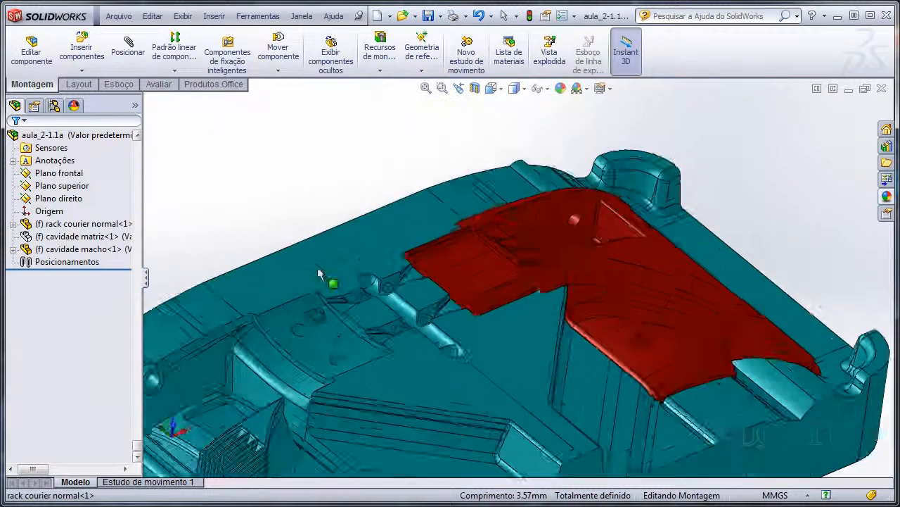
scroll(320, 275, "up", 1)
left_click(282, 205)
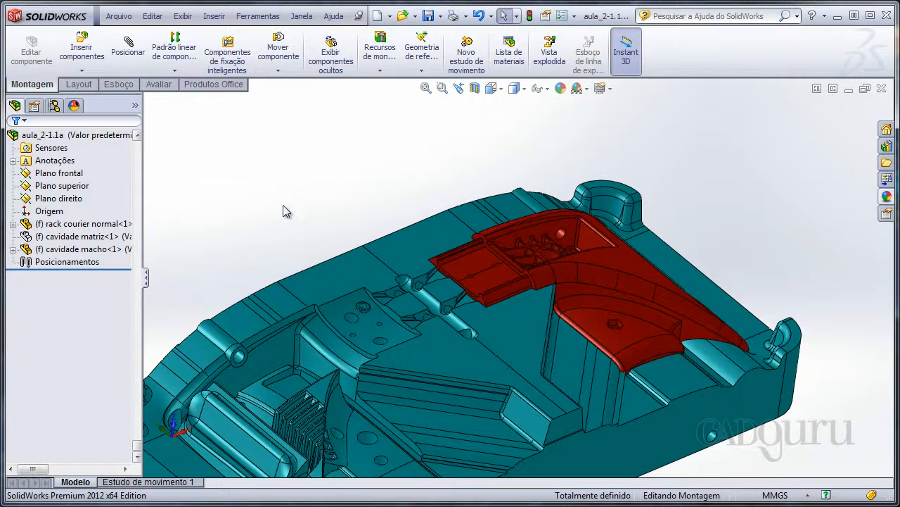
scroll(321, 217, "up", 4)
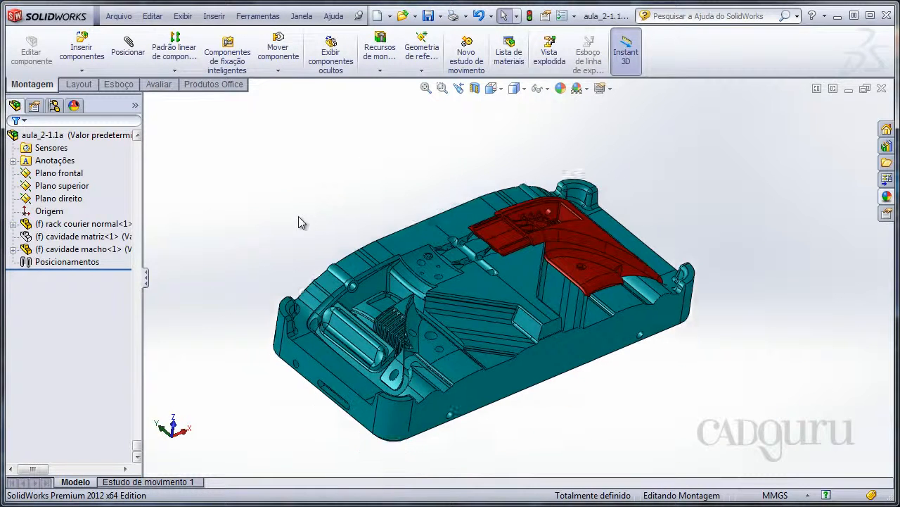
middle_click_drag(299, 216, 296, 195)
scroll(283, 213, "down", 2)
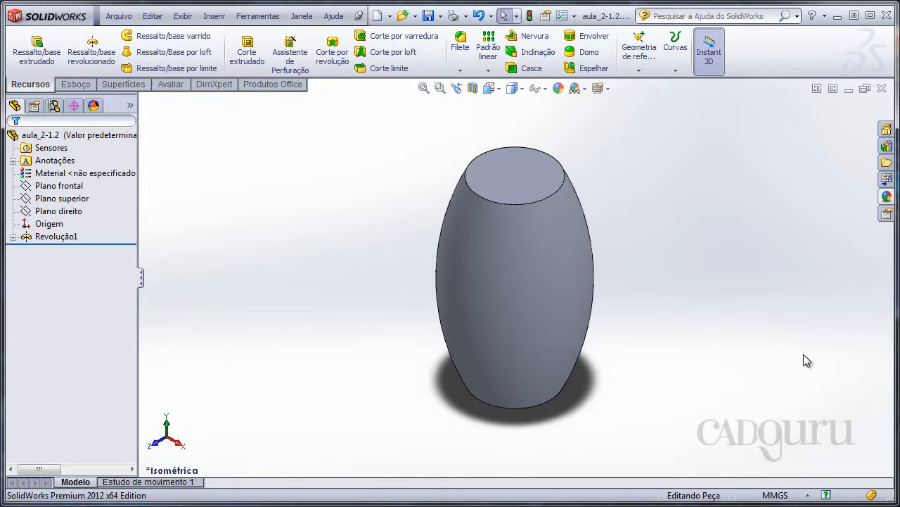
Step: Inspect the revolved barrel body in aula_2-1.2 and its sketch dimensions
mouse_move(677, 311)
middle_mouse_down()
mouse_move(679, 331)
mouse_move(687, 304)
mouse_move(676, 316)
middle_mouse_up()
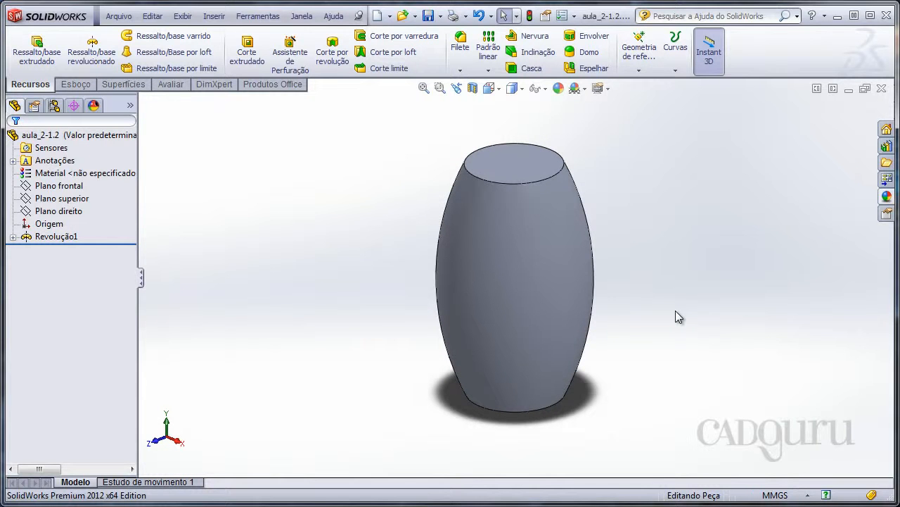
left_click(539, 282)
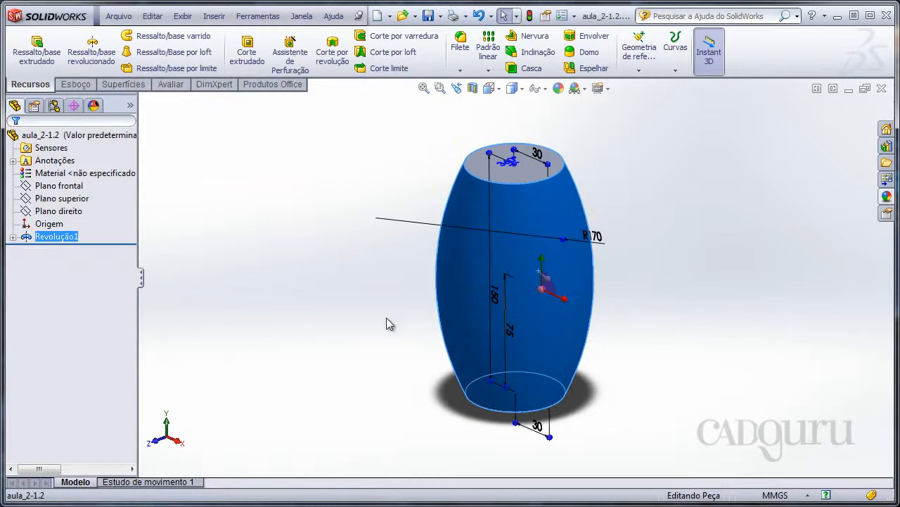
middle_click_drag(388, 322, 415, 259)
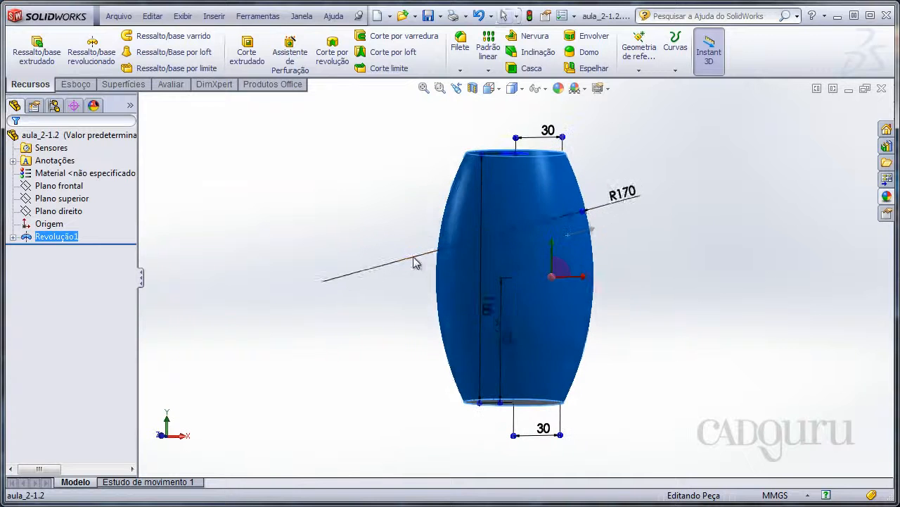
left_click(292, 301)
Step: Start a Silhueta split line on the barrel, using its bottom end face as the direction of pull
left_click(214, 17)
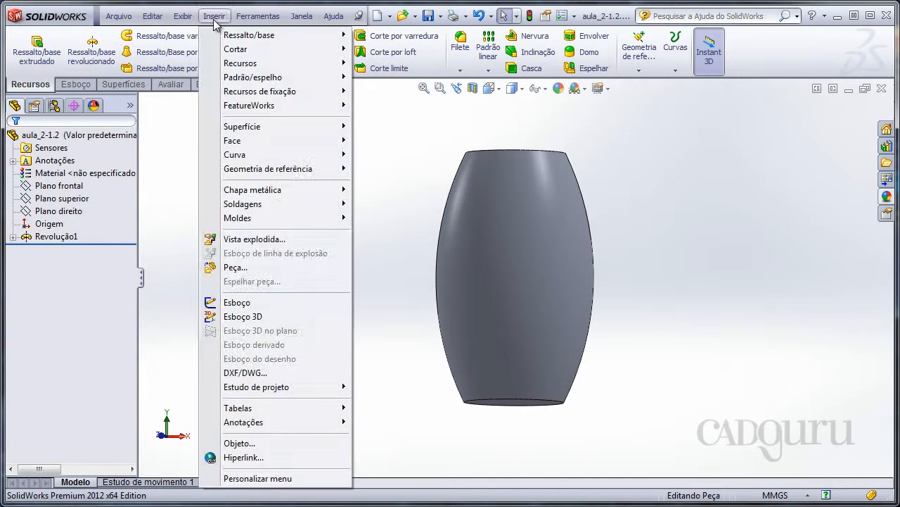
mouse_move(239, 155)
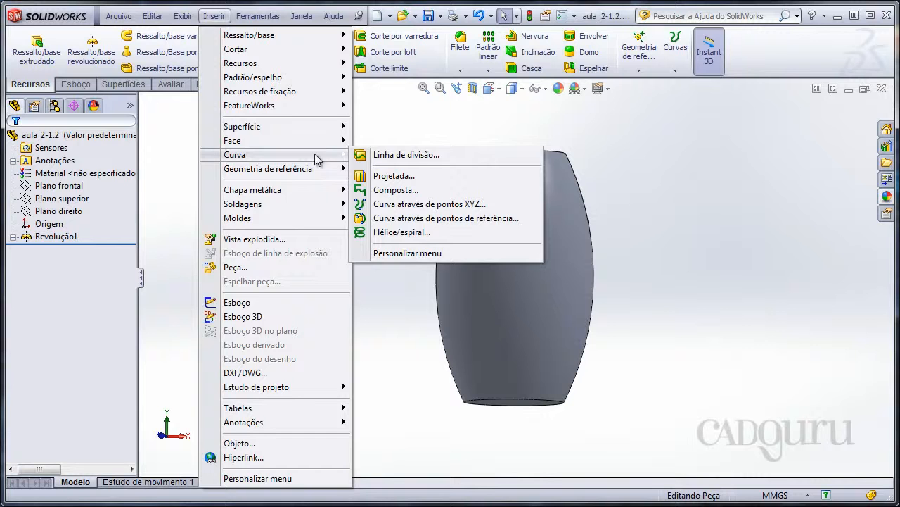
left_click(427, 161)
middle_click_drag(267, 213, 289, 267)
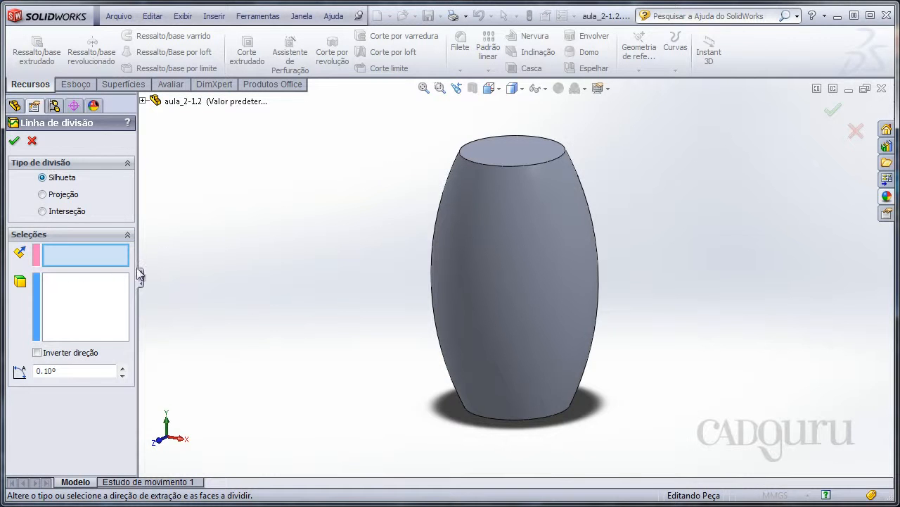
middle_click_drag(326, 346, 267, 310, "ctrl")
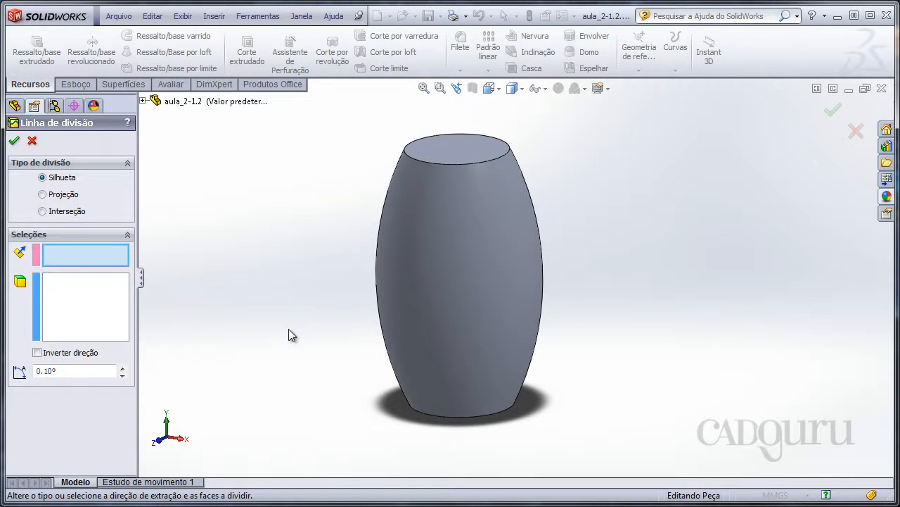
middle_click_drag(290, 328, 318, 280)
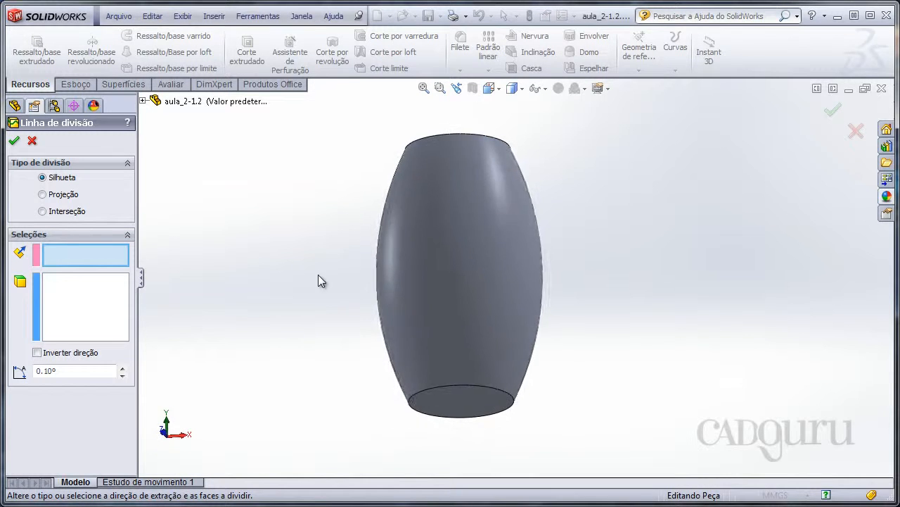
left_click(469, 394)
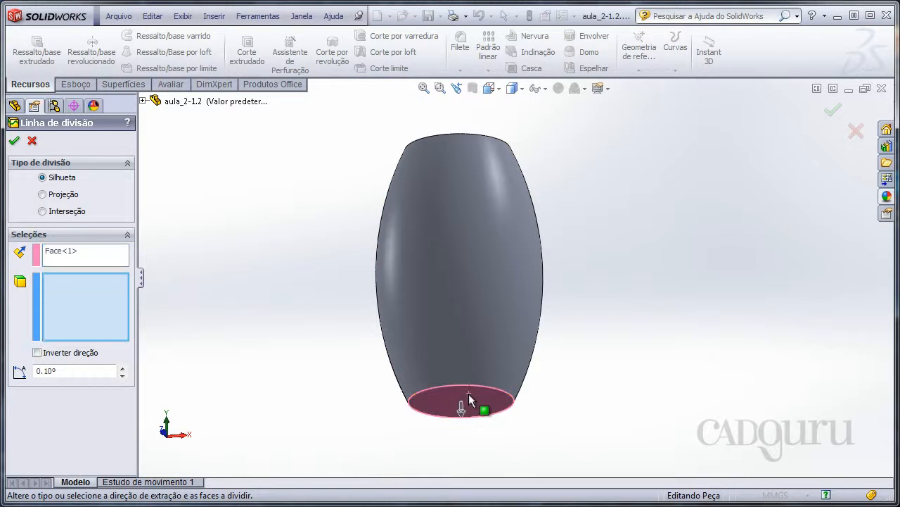
Step: Split the barrel's curved side face with a 0.10° angle and finish the split line
middle_click_drag(337, 269, 313, 373)
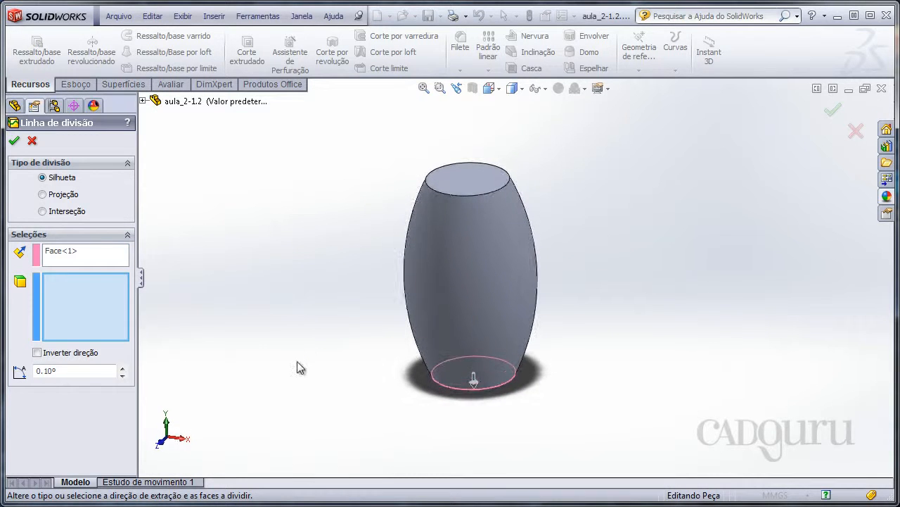
left_click(446, 282)
scroll(332, 323, "down", 3)
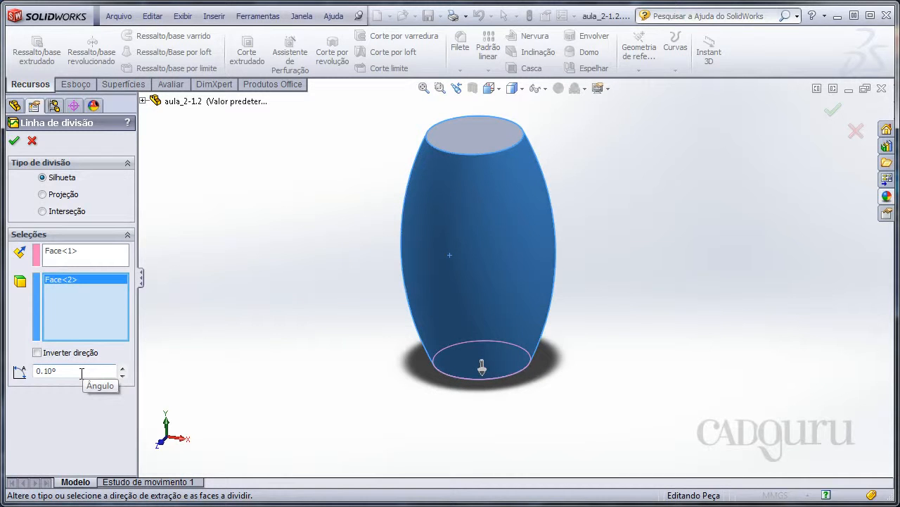
left_click(85, 372)
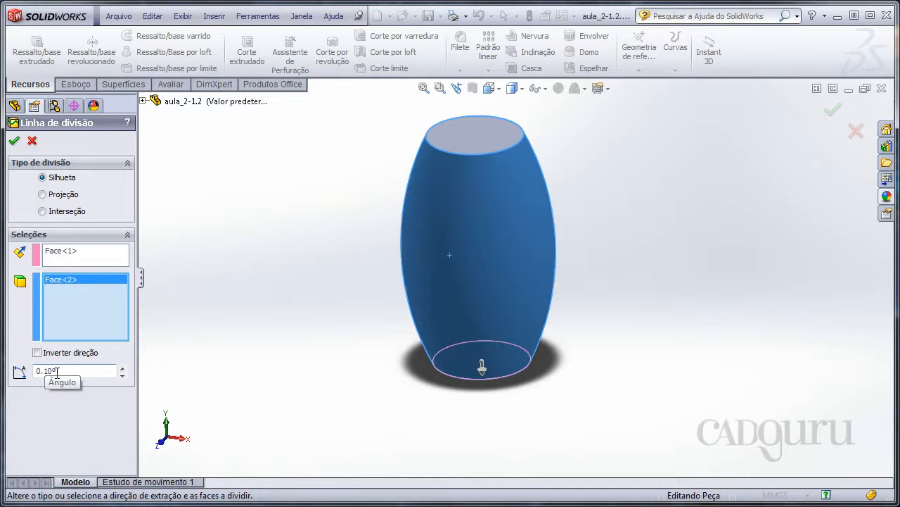
middle_click_drag(311, 342, 314, 340, "shift")
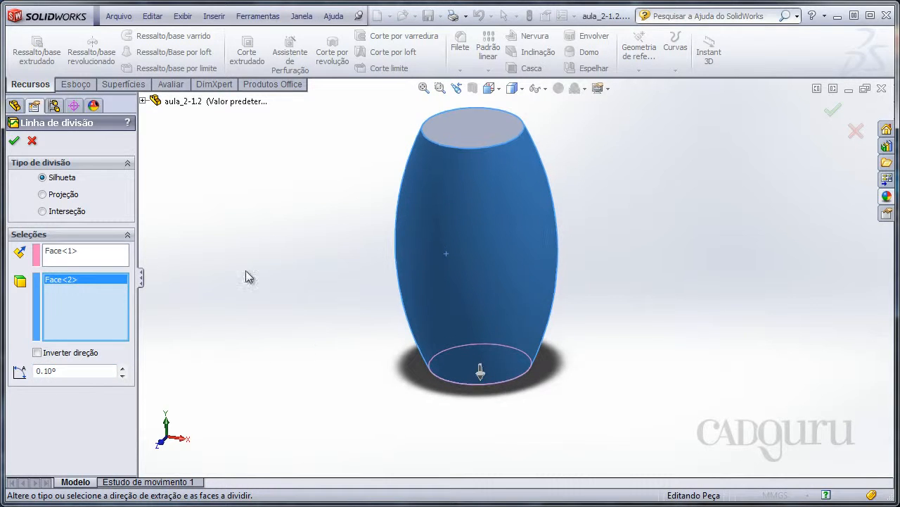
left_click(14, 141)
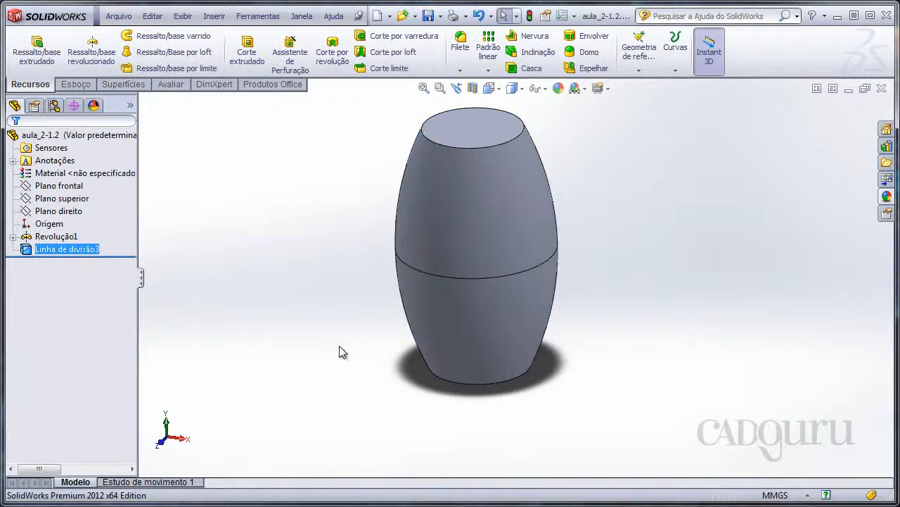
Step: Check the split line around the barrel, and edit the feature to try an angle of 40°
mouse_move(367, 267)
middle_mouse_down()
mouse_move(374, 292)
mouse_move(367, 273)
middle_mouse_up()
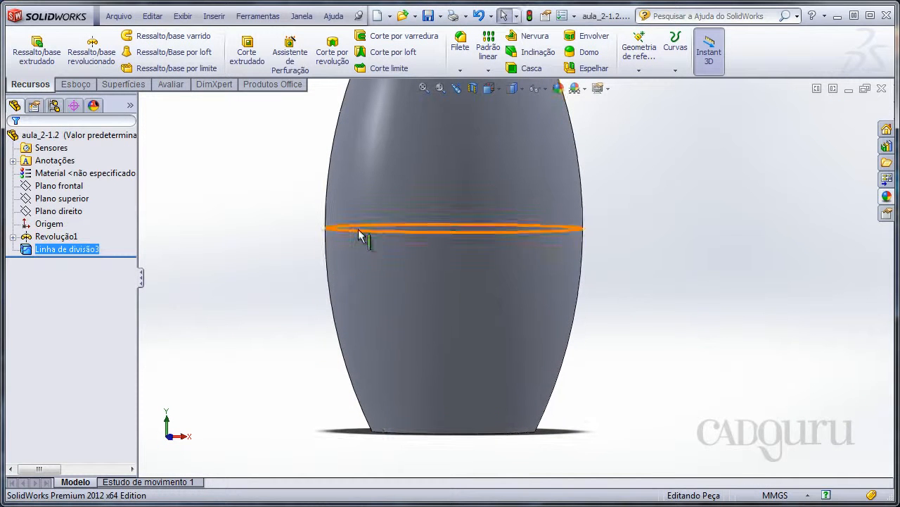
middle_click_drag(331, 237, 306, 282, "shift")
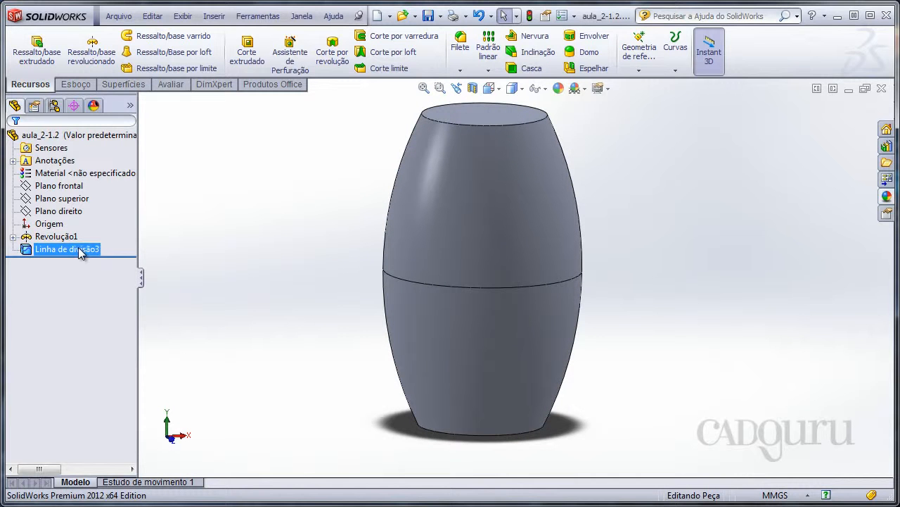
left_click(335, 222)
middle_click_drag(324, 253, 315, 257, "shift")
middle_click_drag(314, 256, 315, 246, "ctrl")
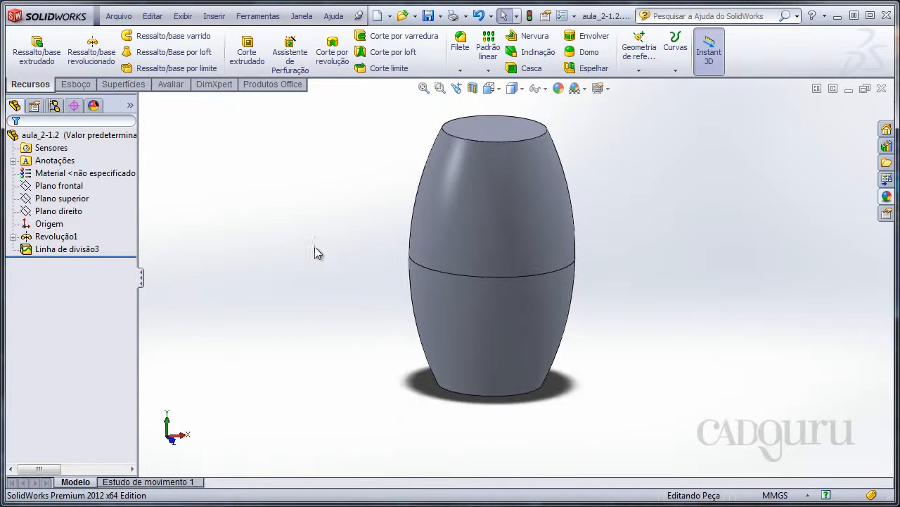
left_click(89, 249)
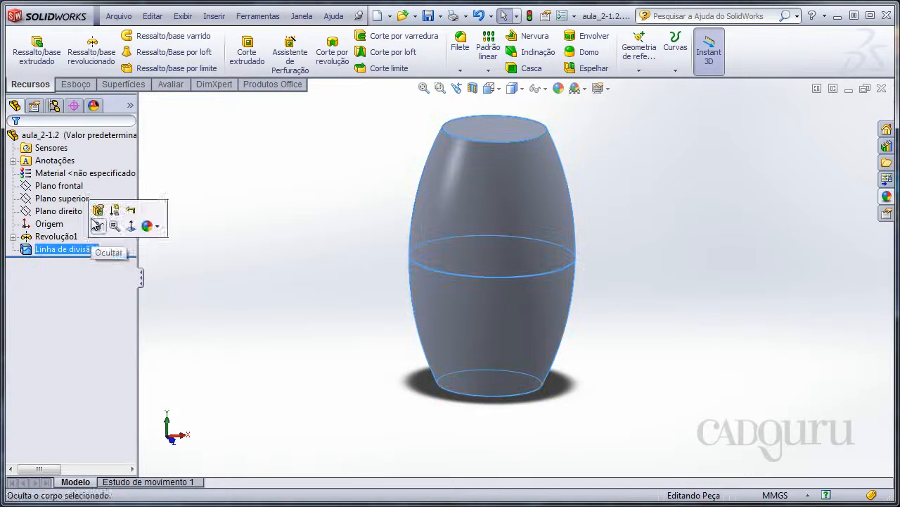
left_click(104, 211)
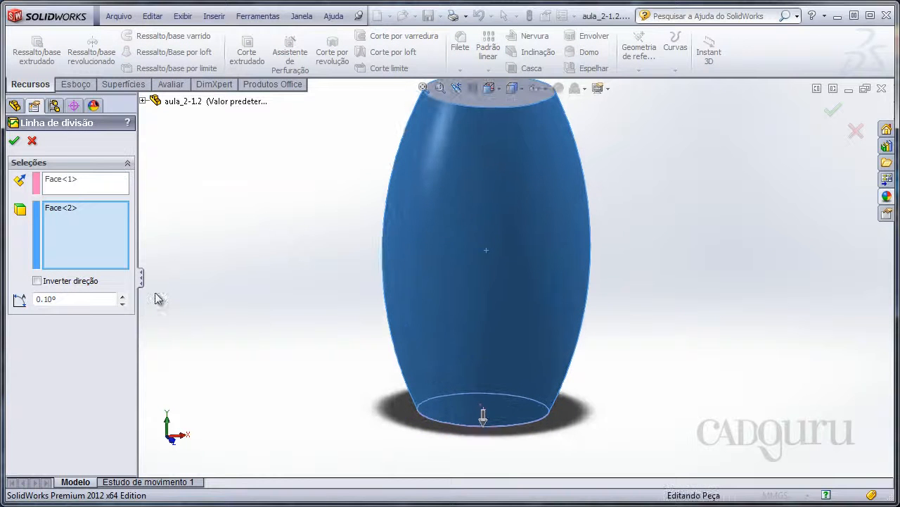
middle_click_drag(256, 258, 250, 296, "ctrl")
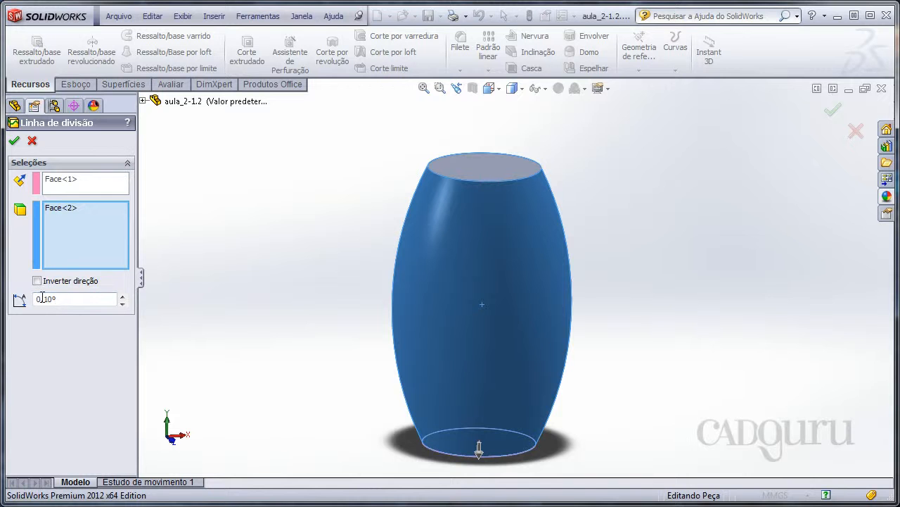
middle_click_drag(338, 351, 330, 322, "shift")
middle_click_drag(290, 319, 404, 246, "ctrl")
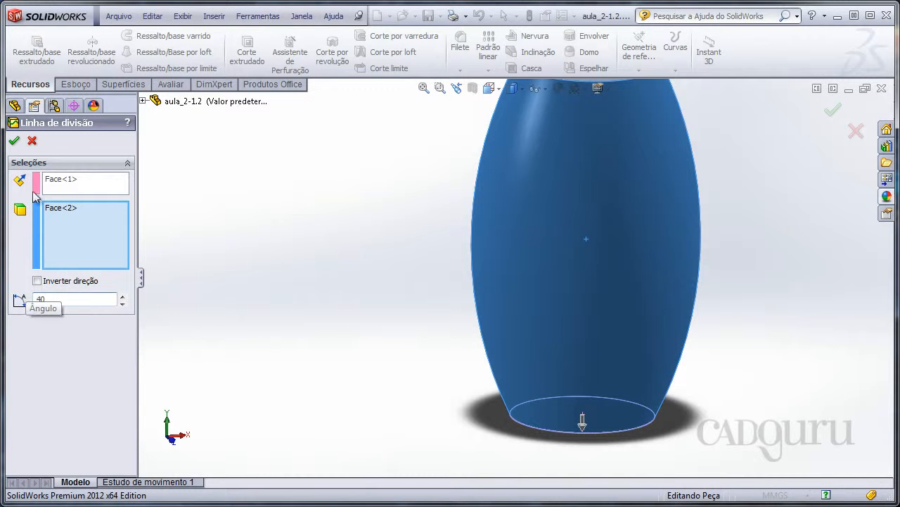
left_click(14, 141)
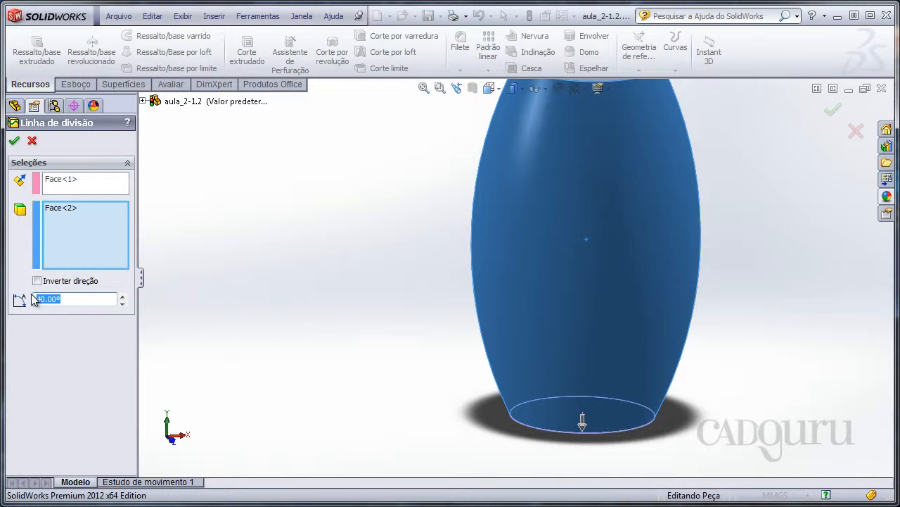
Step: Apply a split line angle of 20° and examine where the line falls on the barrel
left_click(14, 140)
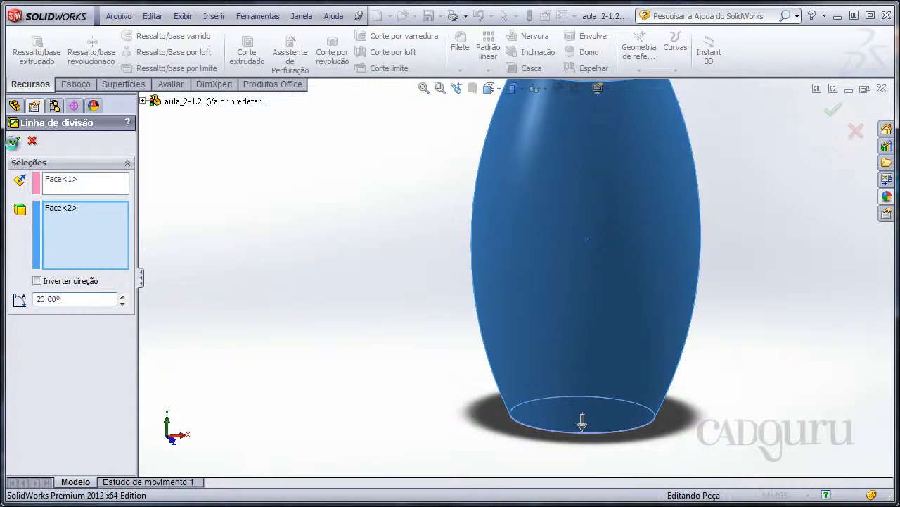
middle_click_drag(462, 323, 486, 273)
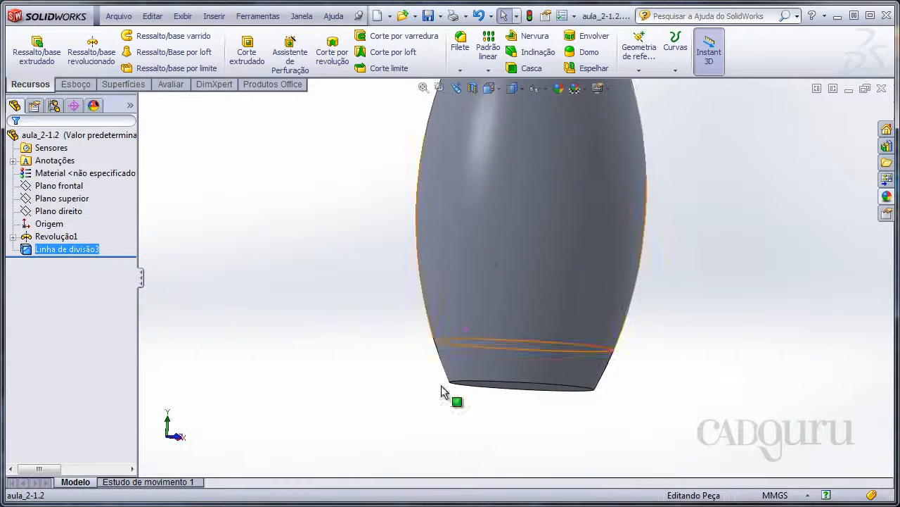
middle_click_drag(260, 275, 336, 294)
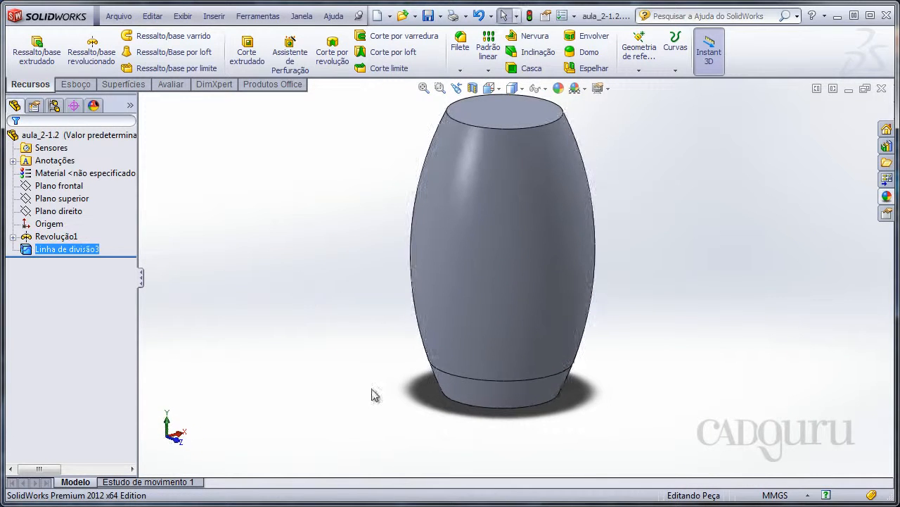
scroll(322, 265, "down", 1)
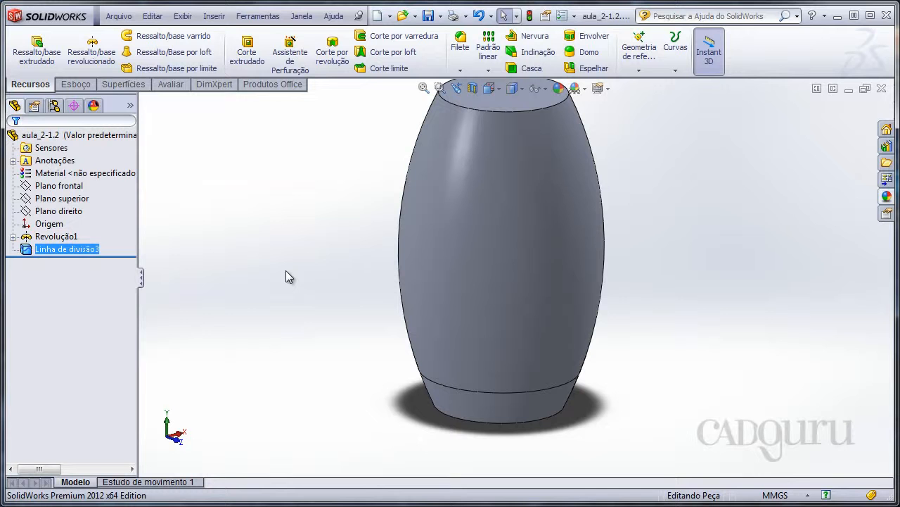
Step: Edit the barrel's split line to an angle of 0.01° and check its position around the body
left_click(96, 248)
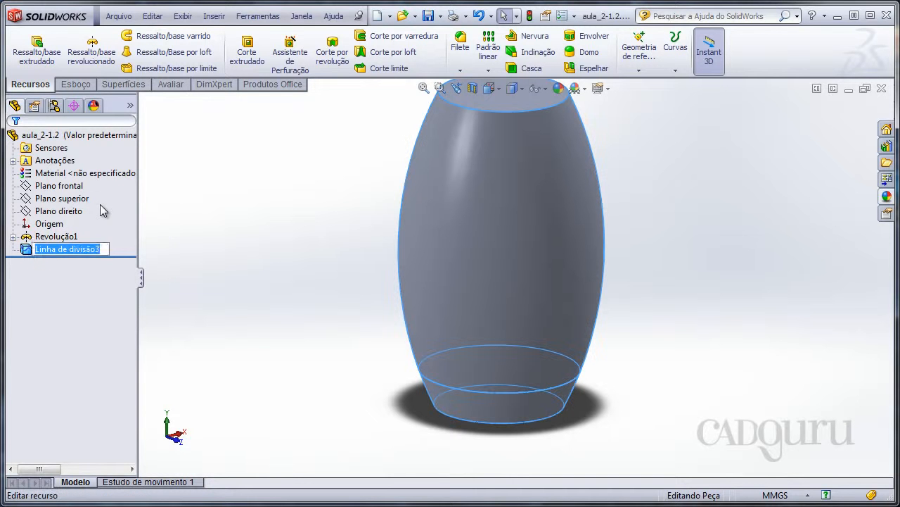
left_click(83, 249)
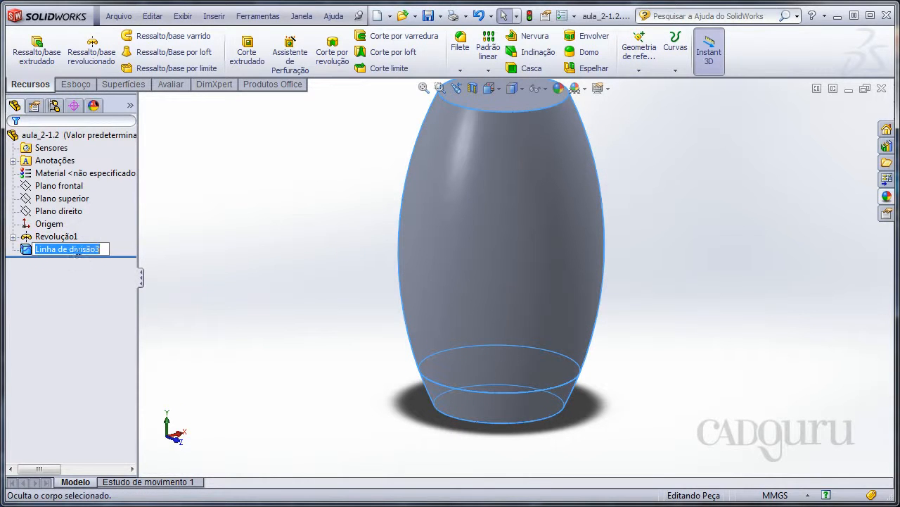
key("Escape")
right_click(99, 250)
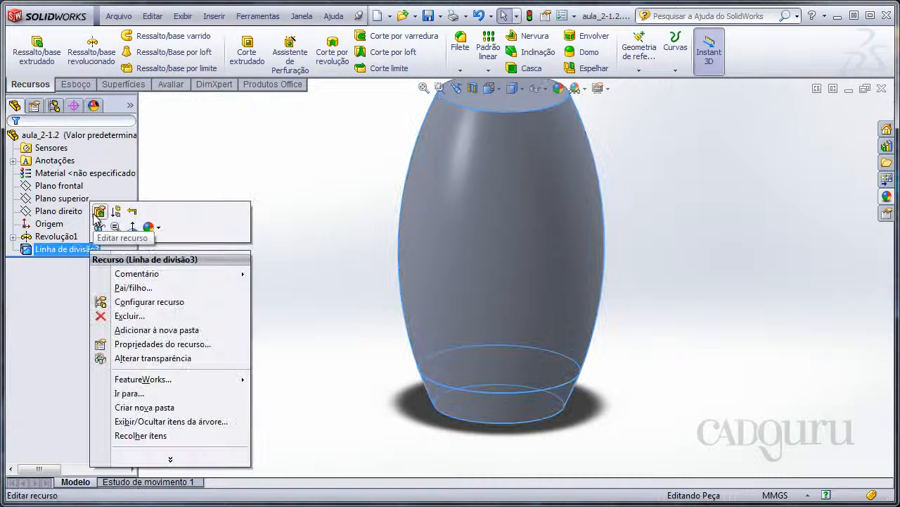
left_click(98, 211)
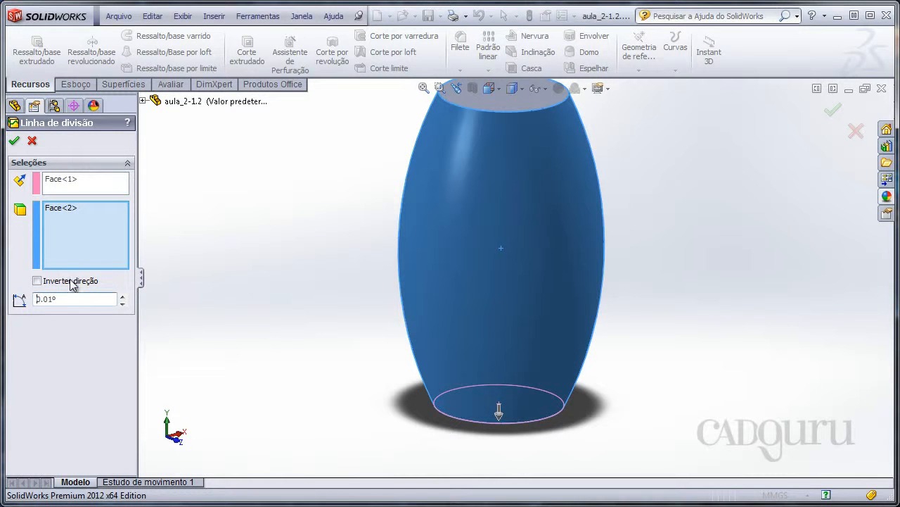
left_click(13, 142)
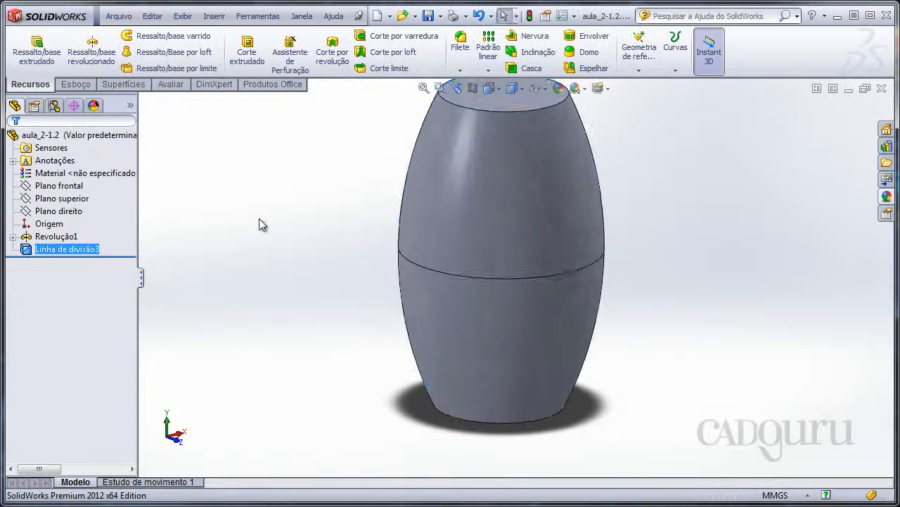
middle_click_drag(257, 223, 401, 168)
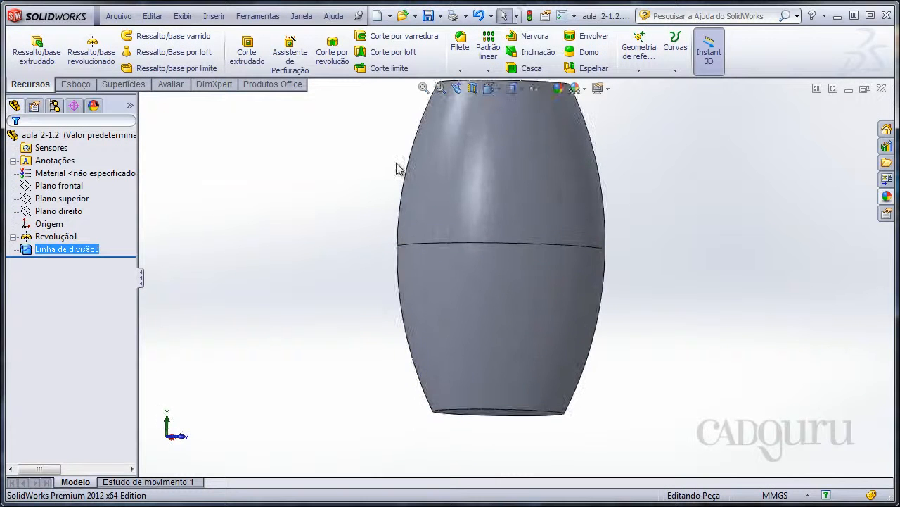
middle_click_drag(387, 207, 377, 280)
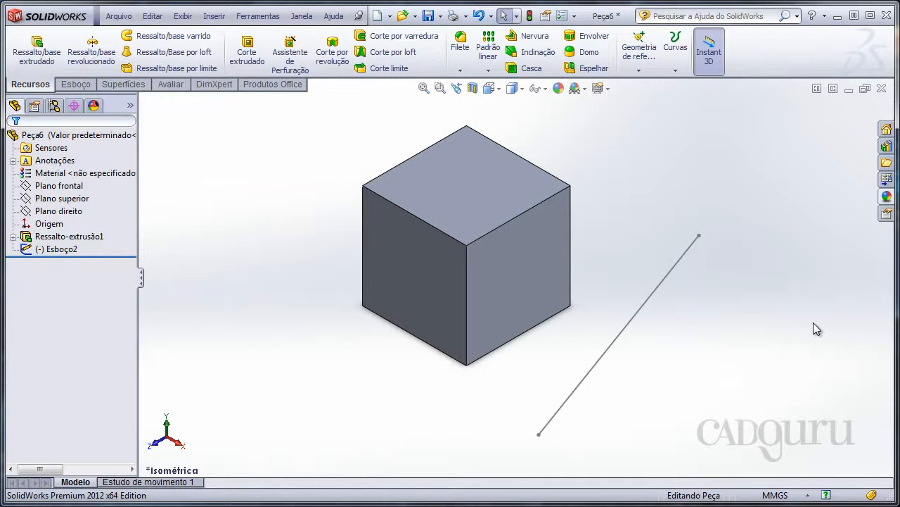
Step: Start a projection split line and choose the slanted line sketch beside the cube as the sketch to project
key("f")
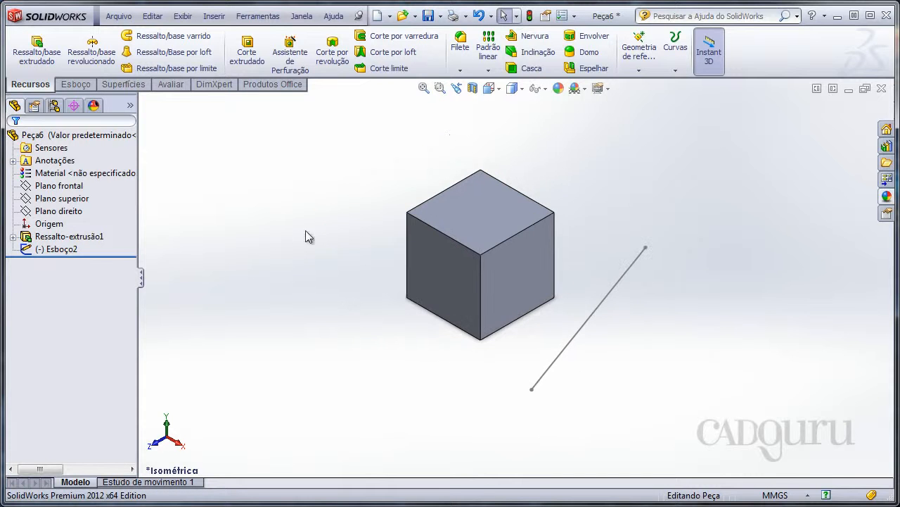
mouse_move(305, 236)
middle_mouse_down()
mouse_move(287, 255)
mouse_move(286, 221)
mouse_move(273, 271)
mouse_move(278, 259)
middle_mouse_up()
middle_click_drag(265, 307, 241, 319, "shift")
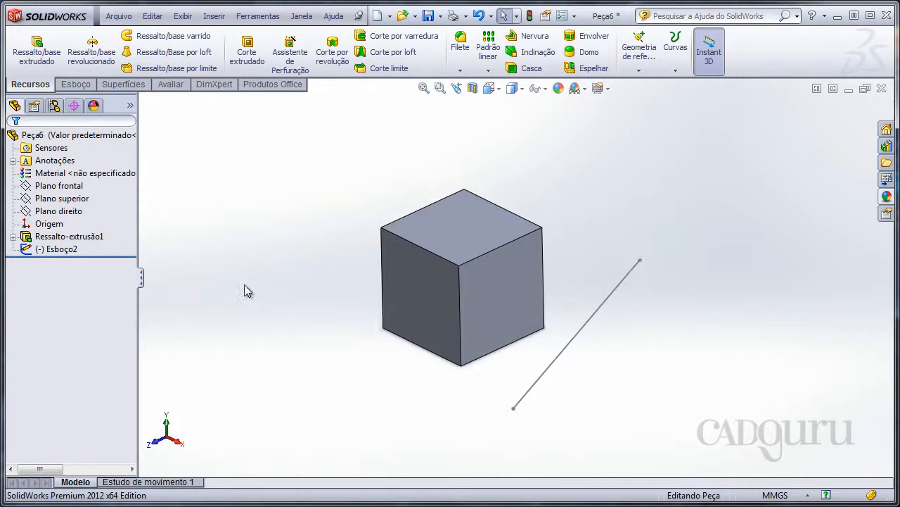
mouse_move(244, 284)
middle_mouse_down()
mouse_move(242, 328)
mouse_move(243, 300)
mouse_move(219, 255)
middle_mouse_up()
left_click(214, 16)
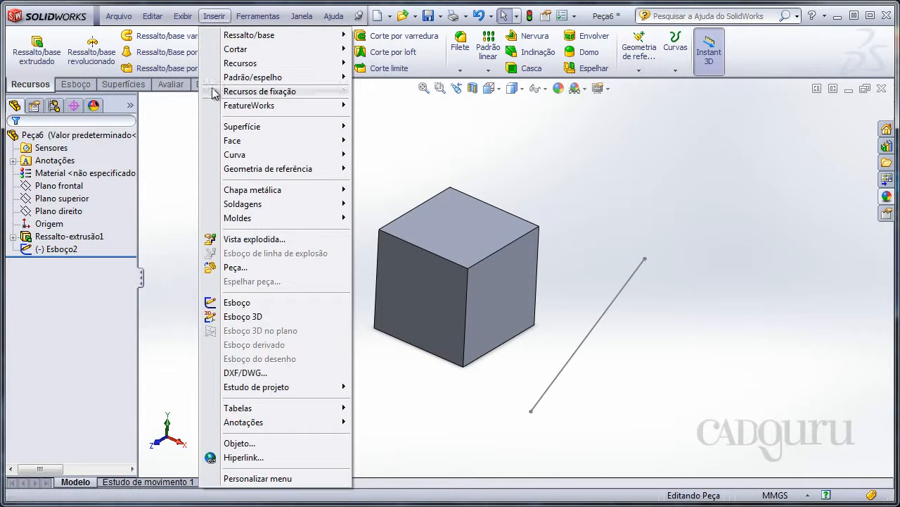
mouse_move(241, 160)
left_click(394, 151)
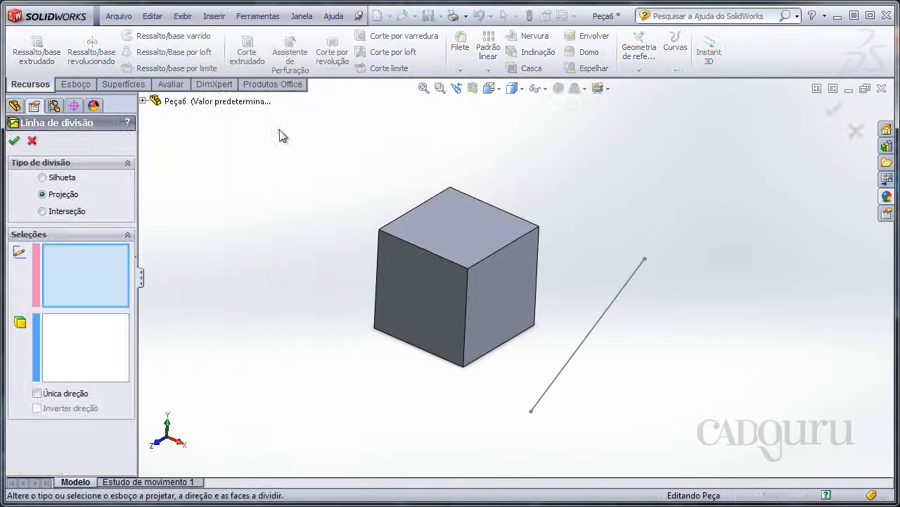
scroll(245, 213, "down", 1)
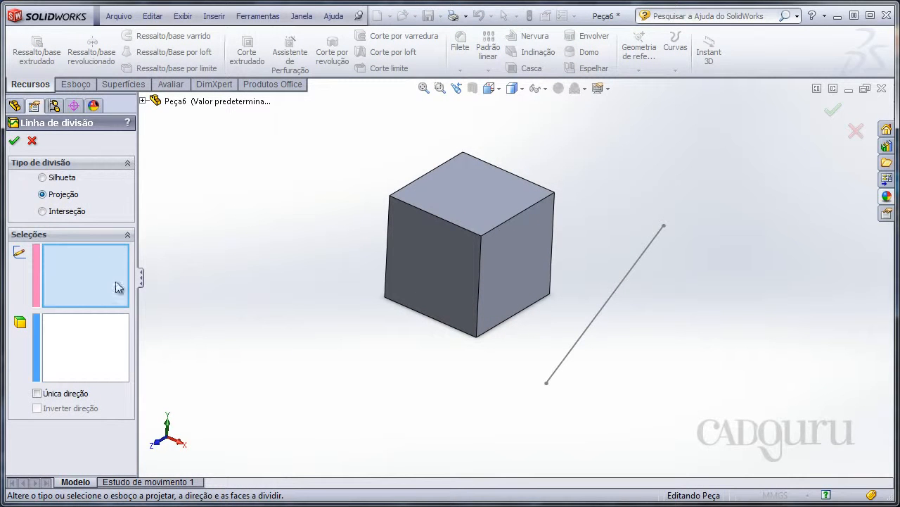
mouse_move(206, 280)
middle_mouse_down()
mouse_move(267, 331)
mouse_move(299, 210)
mouse_move(303, 223)
mouse_move(293, 205)
middle_mouse_up()
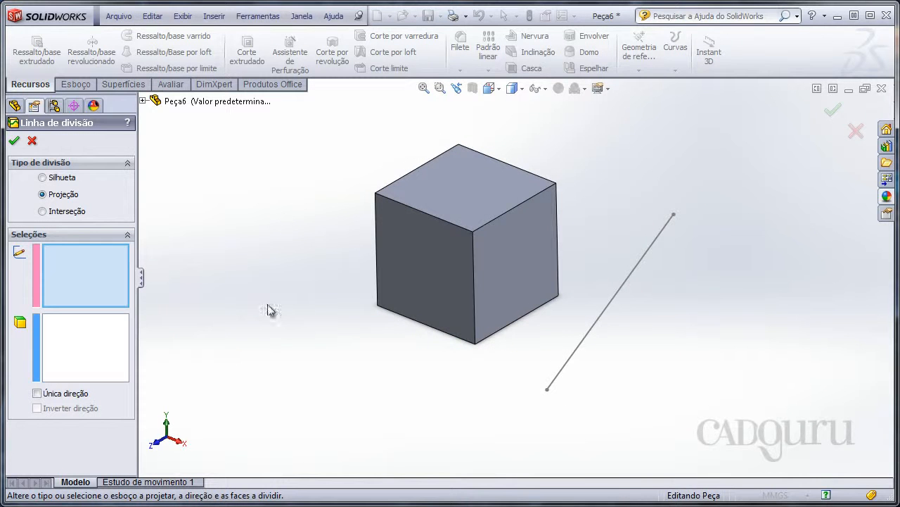
left_click(668, 230)
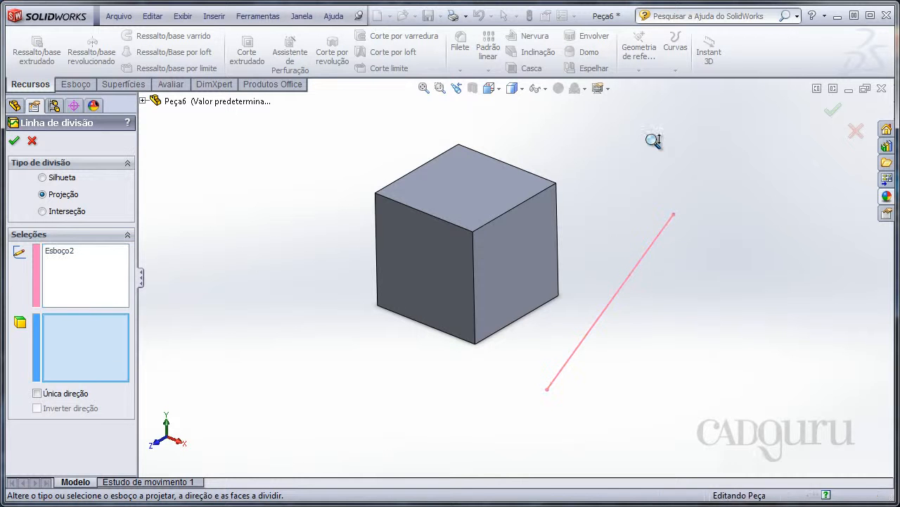
Step: Set the cube's side face nearest the sketch line as the face to split and finish the split line
mouse_move(651, 136)
middle_mouse_down("shift")
mouse_move(613, 193)
mouse_move(610, 181)
middle_mouse_up("shift")
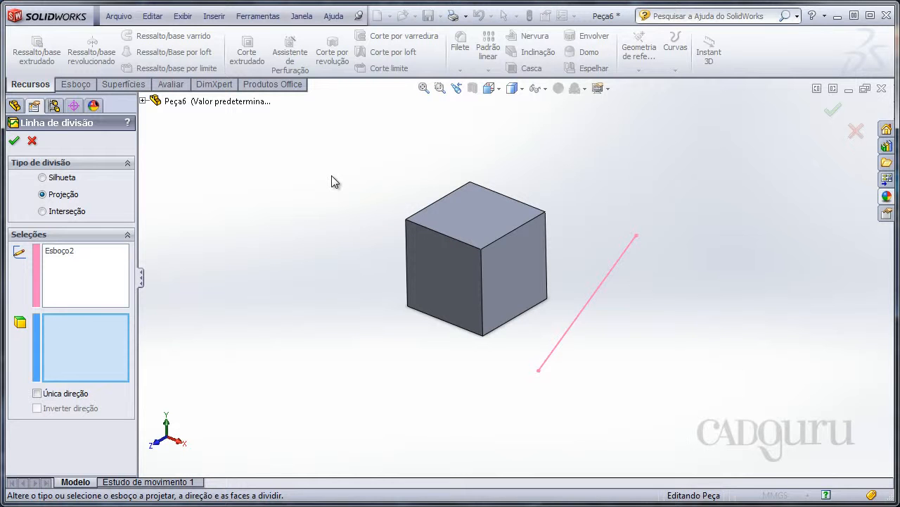
mouse_move(299, 261)
middle_mouse_down("shift")
mouse_move(286, 235)
mouse_move(239, 231)
middle_mouse_up("shift")
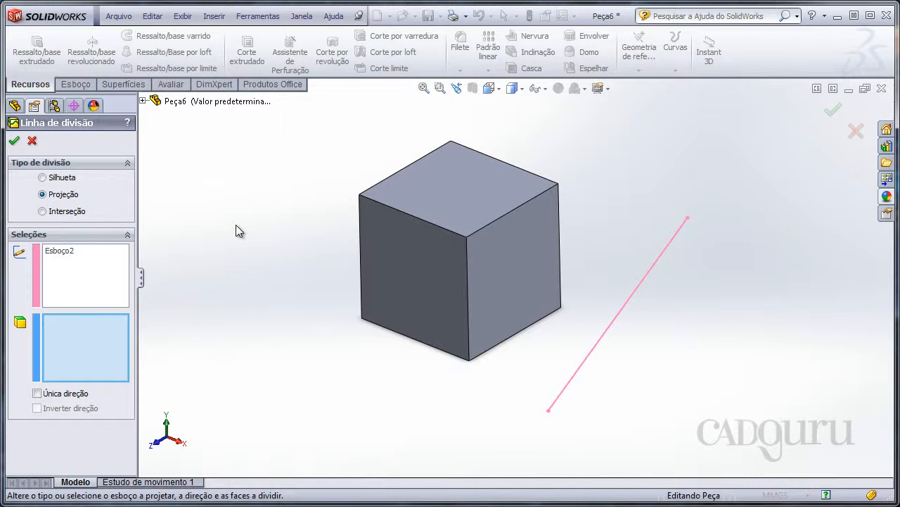
left_click(536, 237)
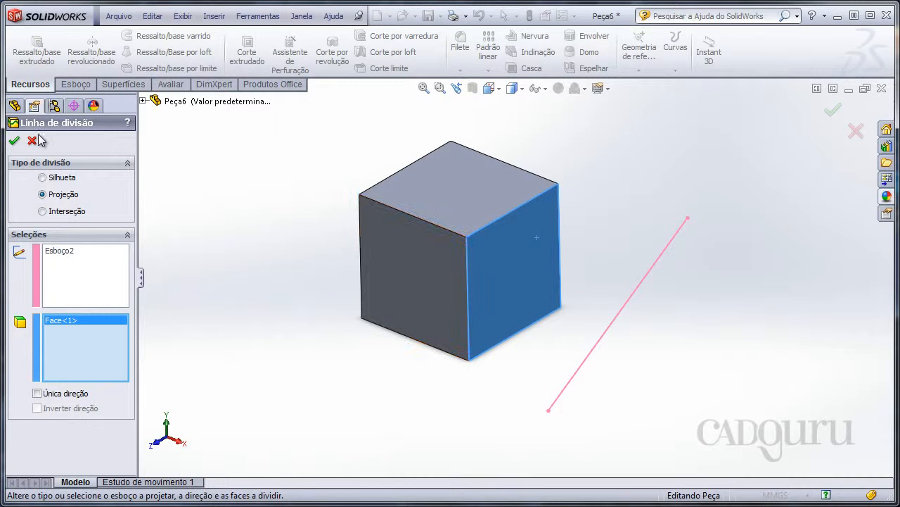
left_click(14, 142)
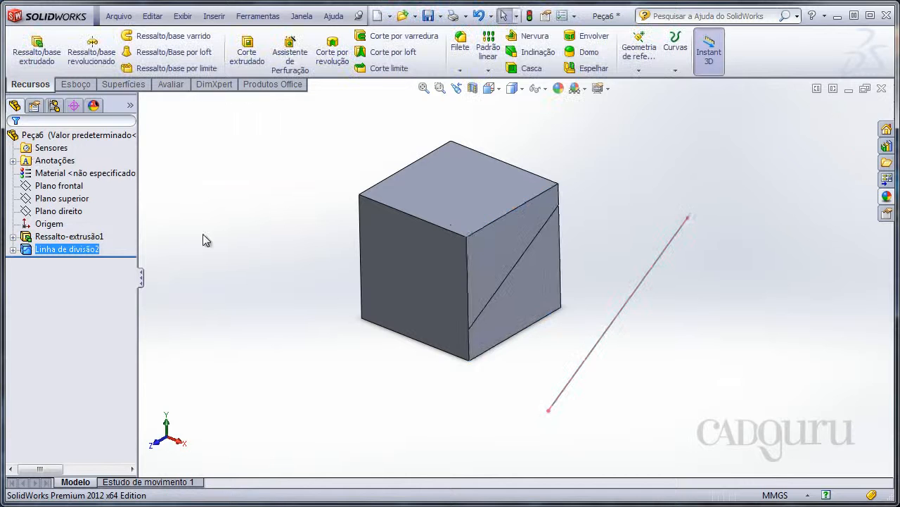
Step: Examine the divided side face of the cube, selecting its upper triangular portion to check the split
middle_click_drag(298, 329, 368, 297)
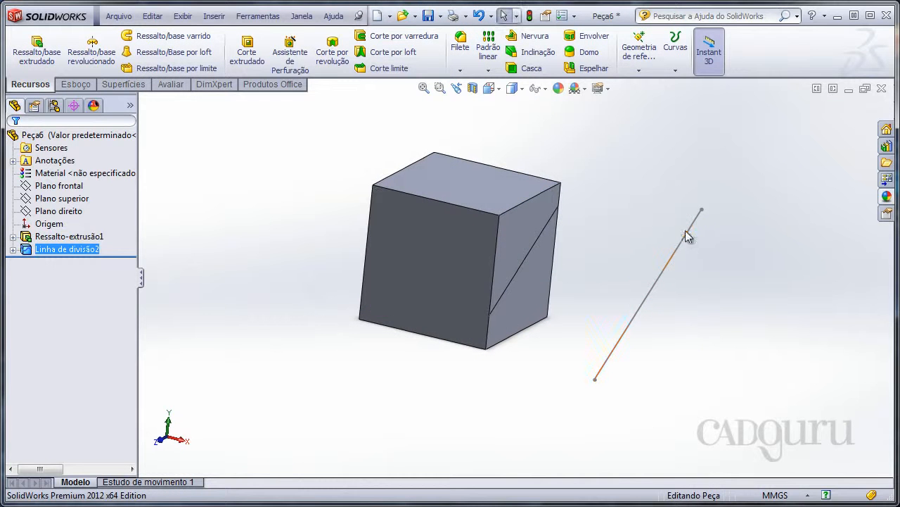
left_click(518, 231)
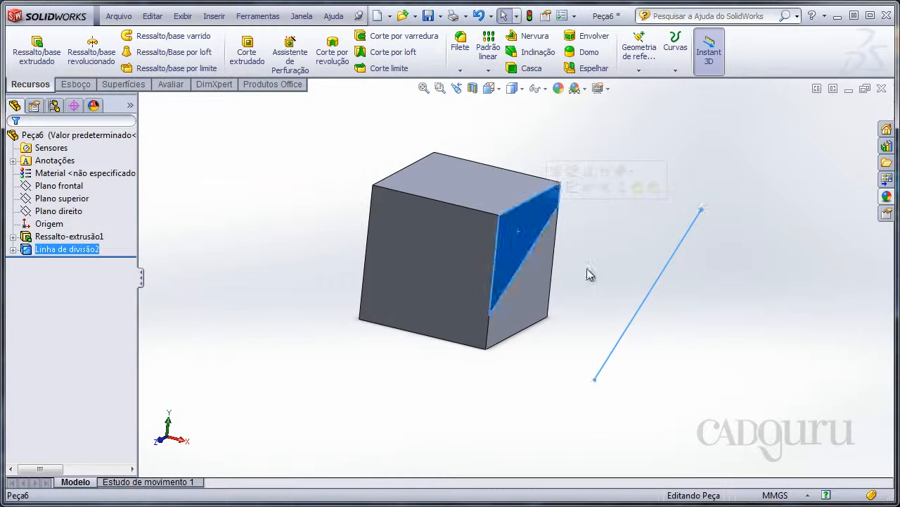
scroll(513, 280, "down", 2)
middle_click_drag(513, 280, 494, 324)
scroll(494, 315, "up", 5)
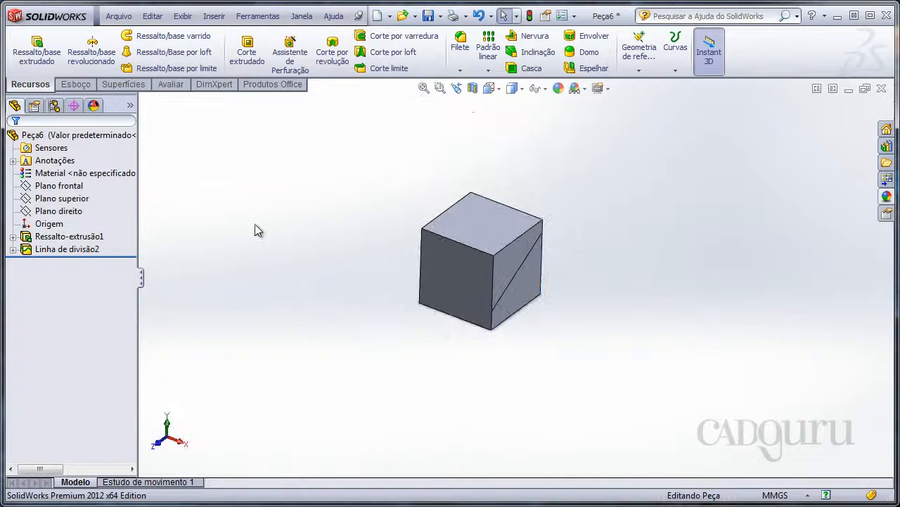
middle_click_drag(367, 301, 367, 261, "shift")
middle_click_drag(366, 263, 342, 278, "ctrl")
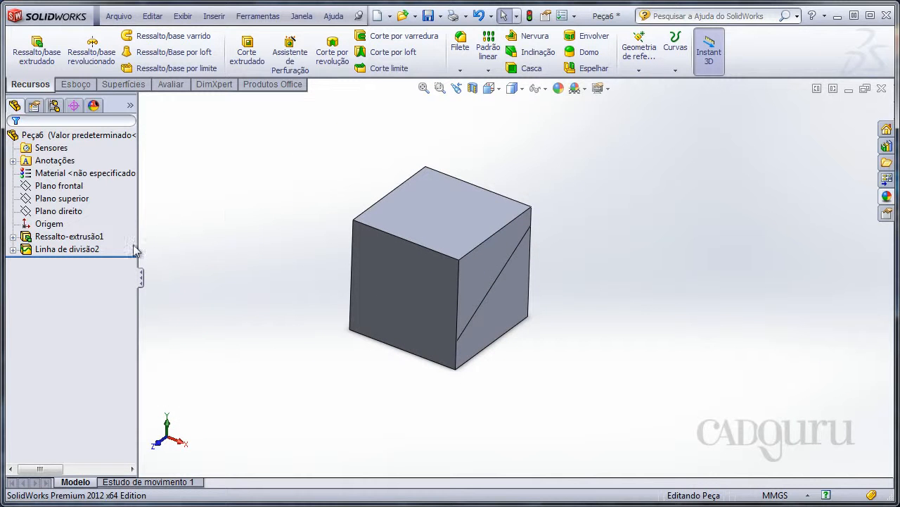
Step: Edit the cube's split line to add the front face and the other side faces crossed by the projected line, and apply it
left_click(94, 250)
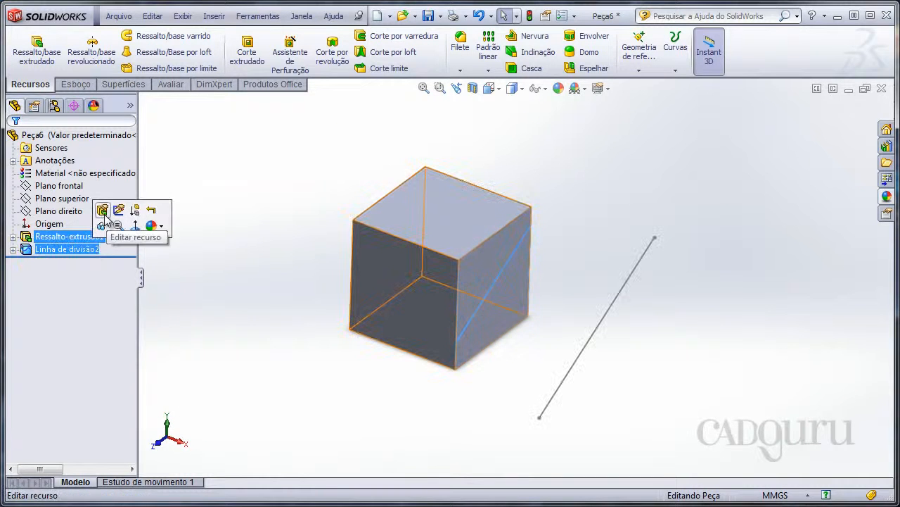
left_click(107, 215)
middle_click_drag(282, 233, 290, 192, "shift")
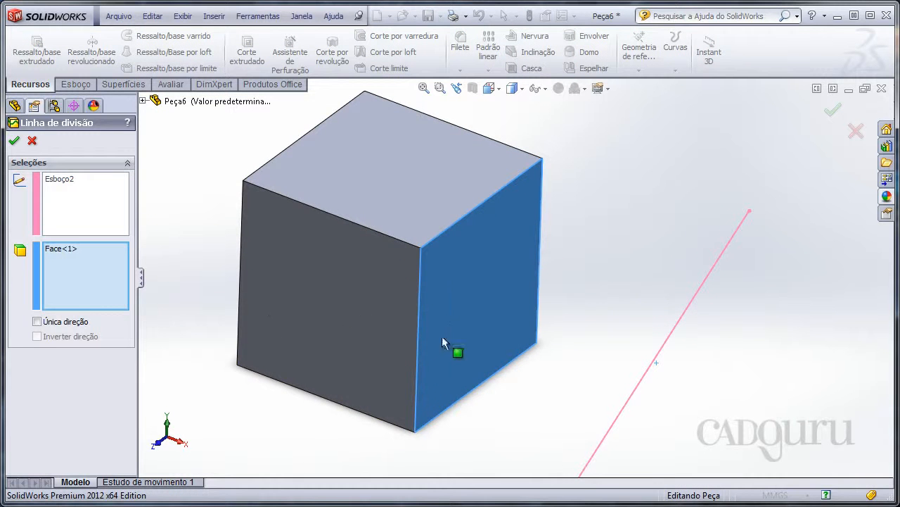
left_click(373, 311)
scroll(358, 214, "up", 2)
middle_click_drag(356, 208, 394, 326)
left_click(417, 240)
left_click(388, 231)
middle_click_drag(497, 282, 323, 210)
left_click(14, 142)
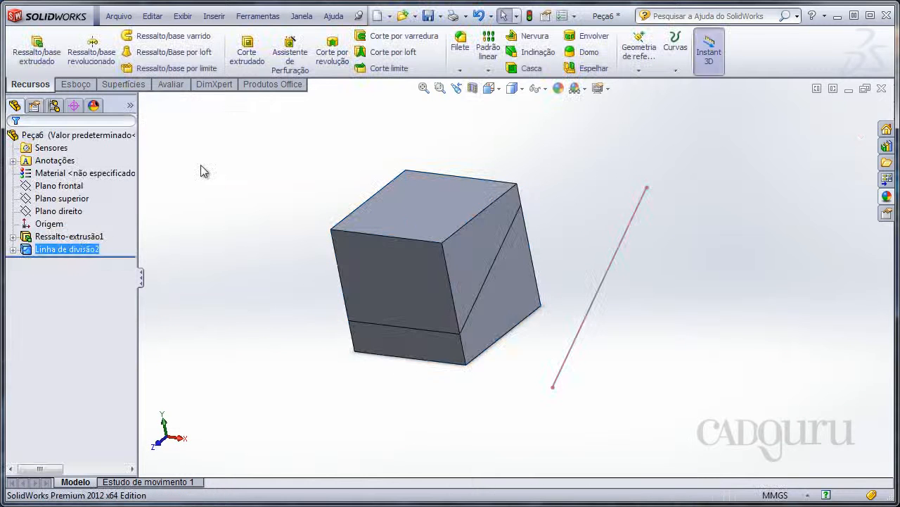
Step: Examine the projected split line around all sides of the cube
middle_click_drag(201, 169, 573, 336)
left_click(629, 279)
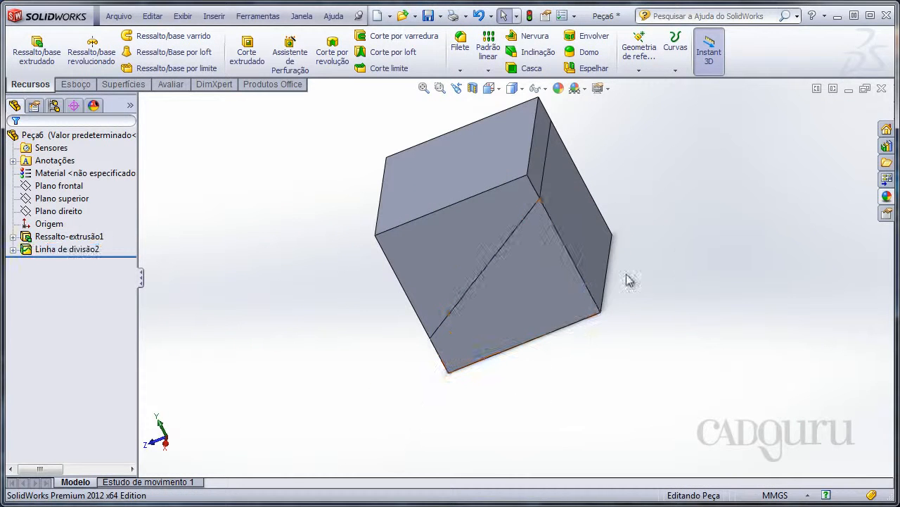
middle_click_drag(629, 279, 337, 392)
scroll(758, 260, "up", 2)
scroll(643, 253, "down", 3)
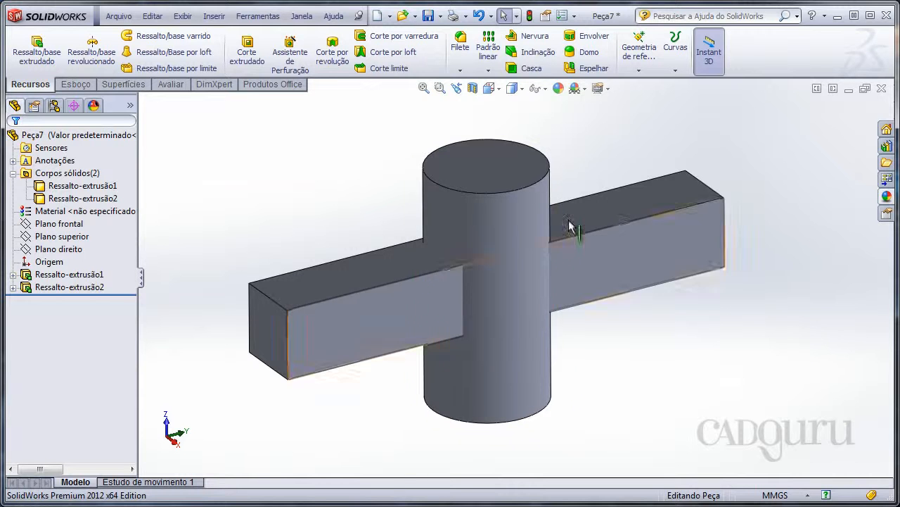
Step: Examine the part with the vertical cylinder and the rectangular bar passing through it from several sides
middle_click_drag(249, 142, 472, 200)
left_click(471, 200)
left_click(238, 130)
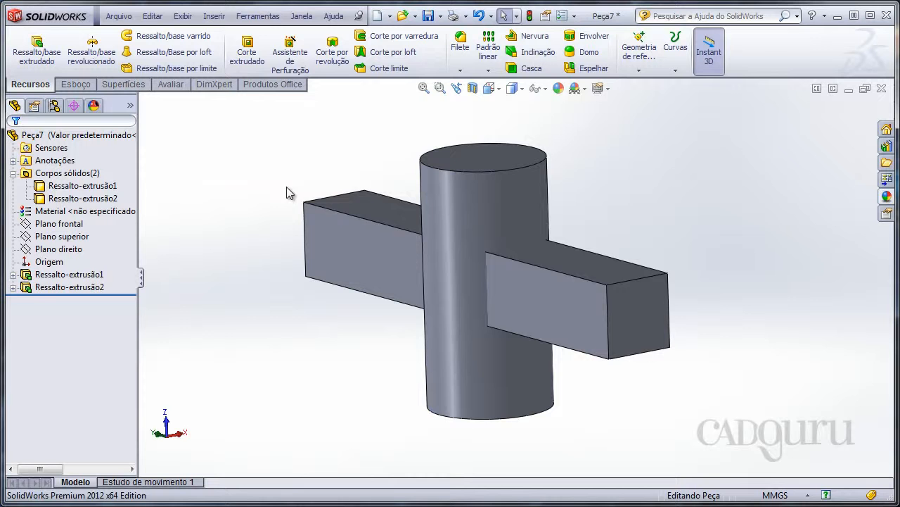
left_click(370, 204)
middle_click_drag(254, 148, 205, 160)
left_click(203, 156)
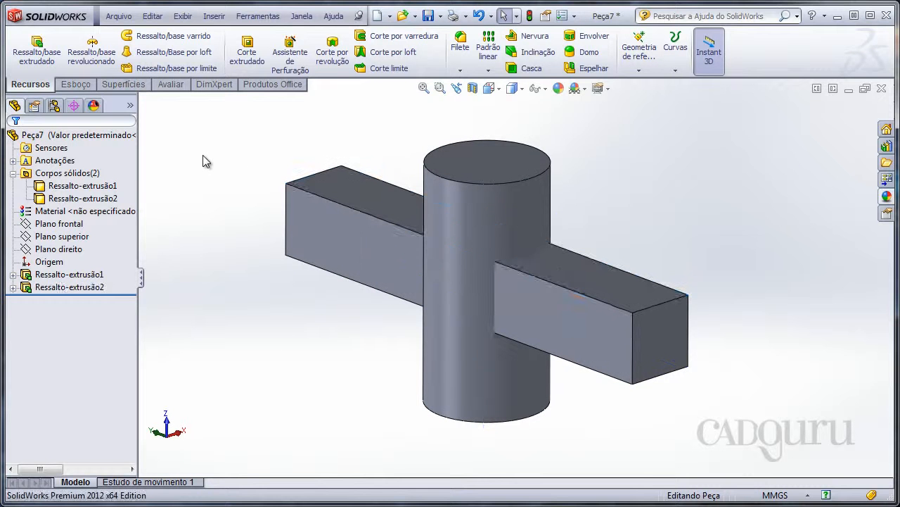
scroll(514, 212, "down", 2)
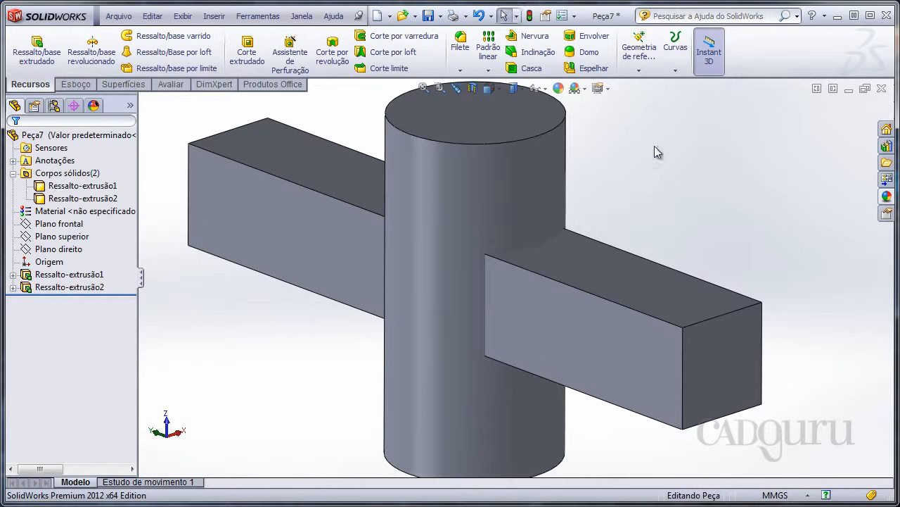
scroll(659, 175, "up", 2)
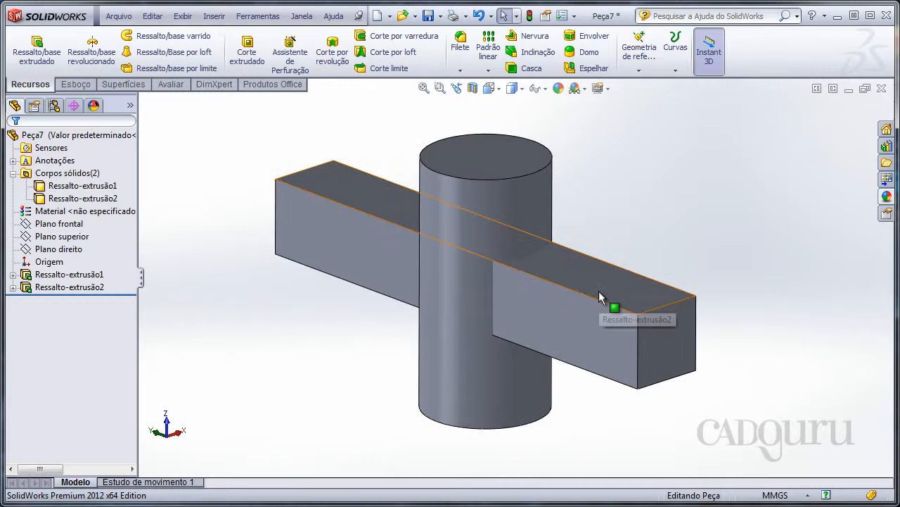
scroll(633, 206, "up", 2)
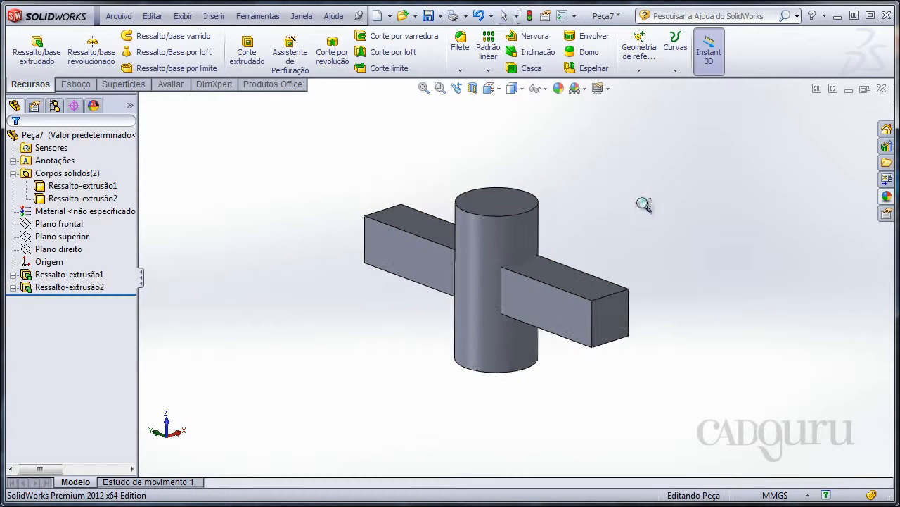
Step: Start an intersection split line and choose the four long faces of the rectangular bar as the splitting faces
left_click(215, 17)
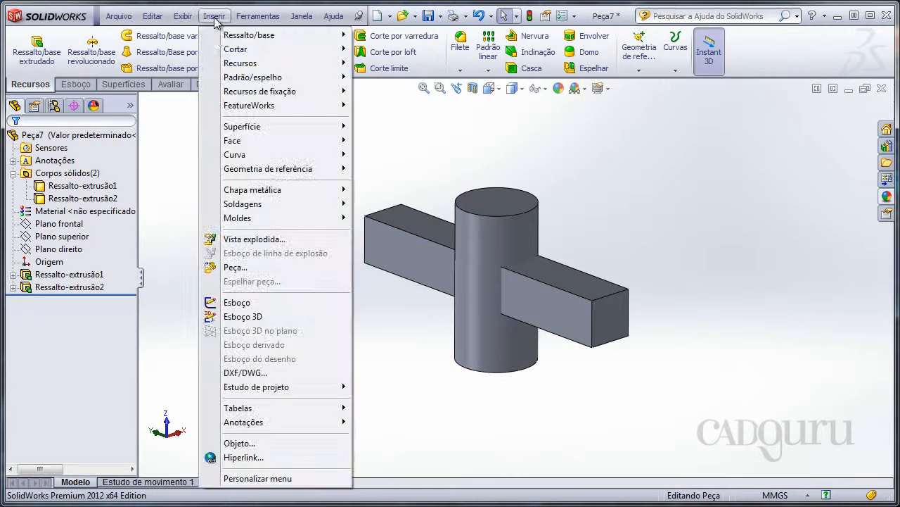
mouse_move(275, 159)
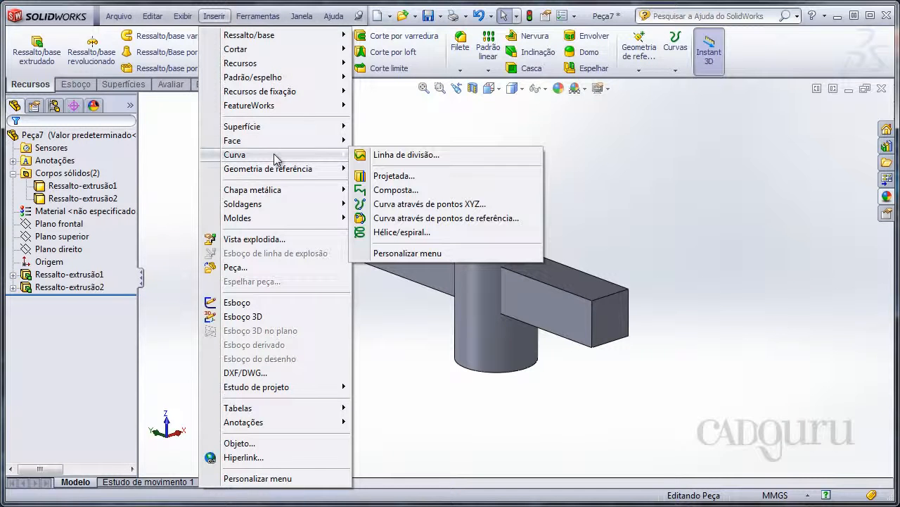
left_click(392, 156)
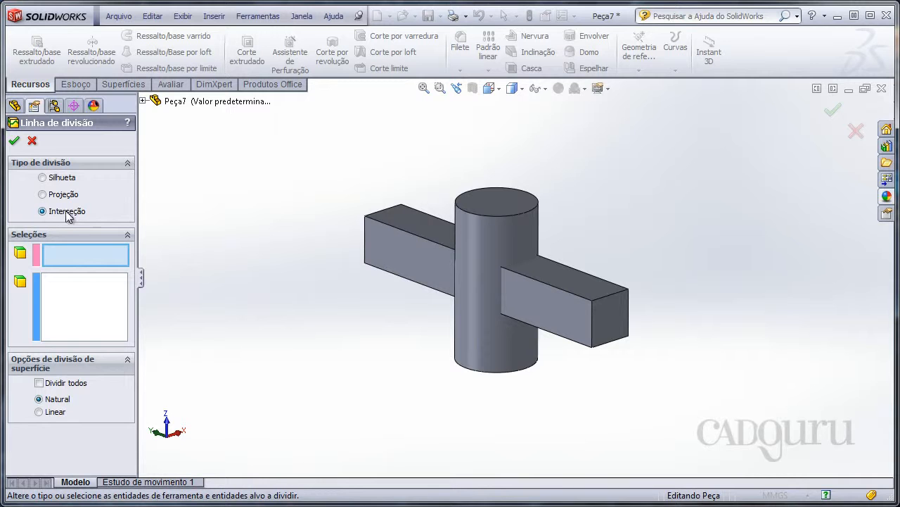
scroll(209, 203, "down", 2)
middle_click_drag(233, 157, 233, 161)
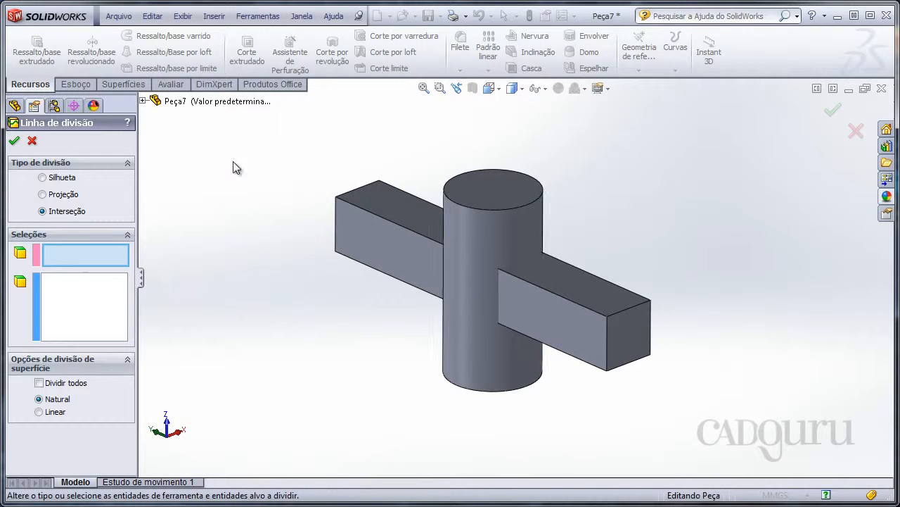
left_click(609, 302)
left_click(586, 342)
middle_click_drag(587, 342, 495, 292)
left_click(478, 290)
middle_click_drag(349, 213, 219, 234)
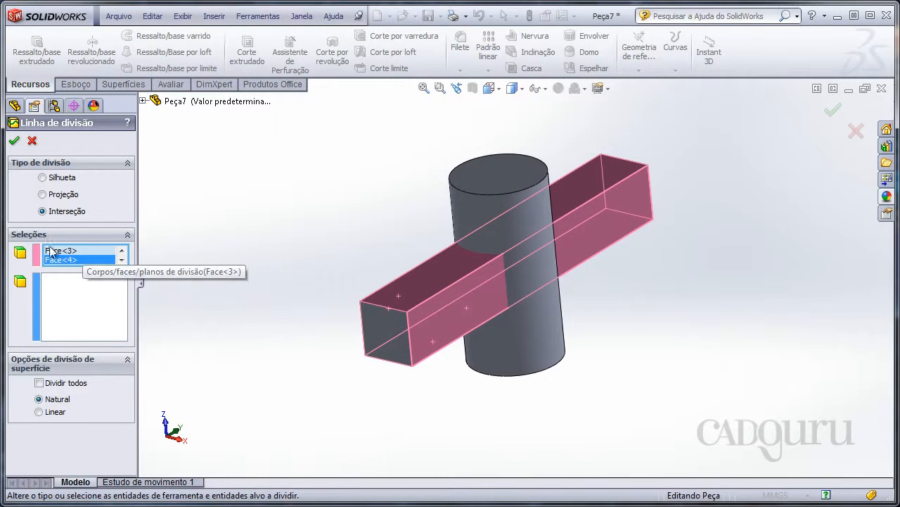
Step: Set the cylinder's curved face as the face to split, with the Natural option, and finish the intersection split line
middle_click_drag(261, 232, 271, 225, "shift")
left_click(74, 308)
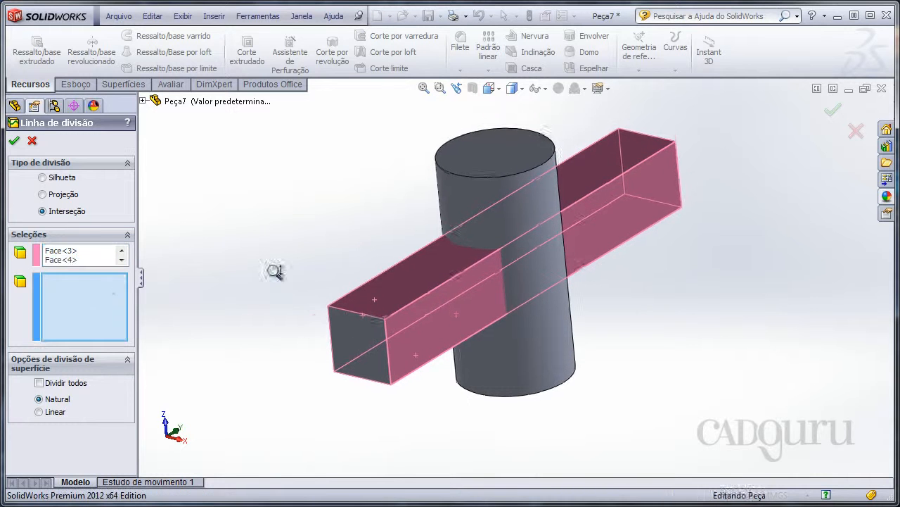
middle_click_drag(275, 270, 251, 255, "shift")
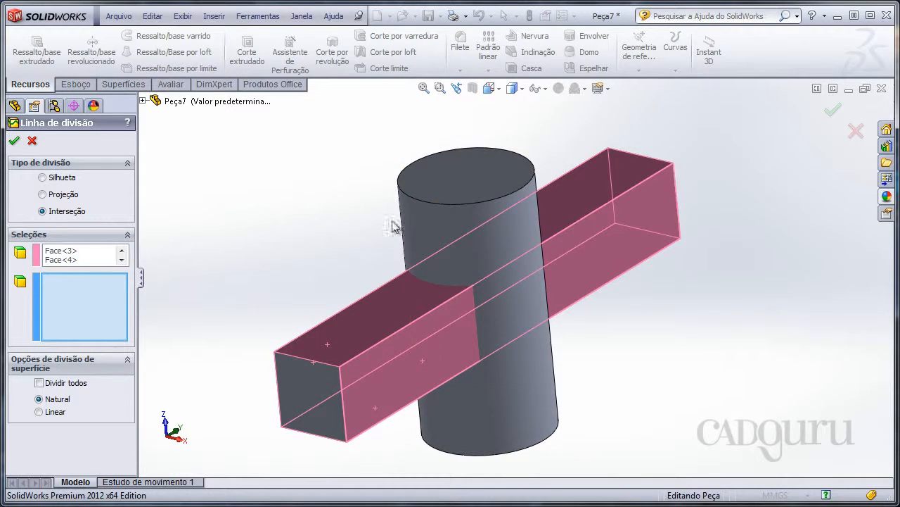
left_click(445, 234)
middle_click_drag(280, 234, 309, 225)
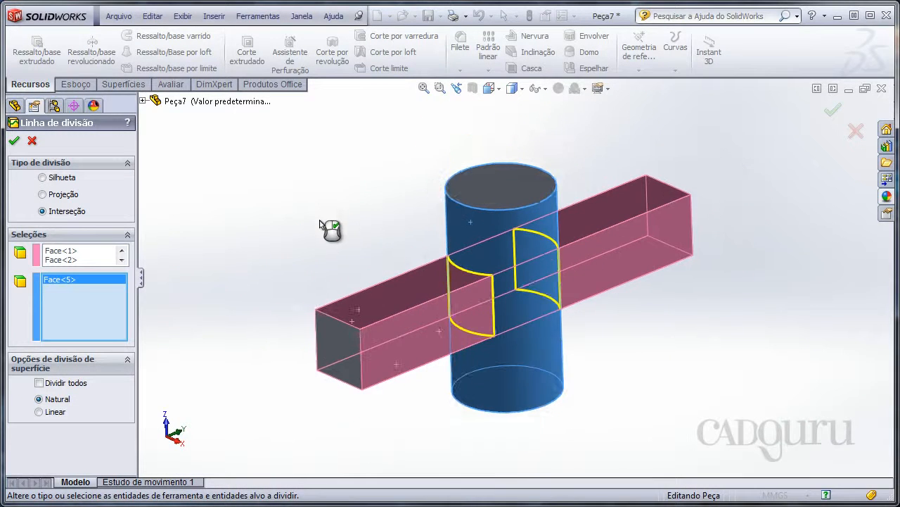
left_click(15, 142)
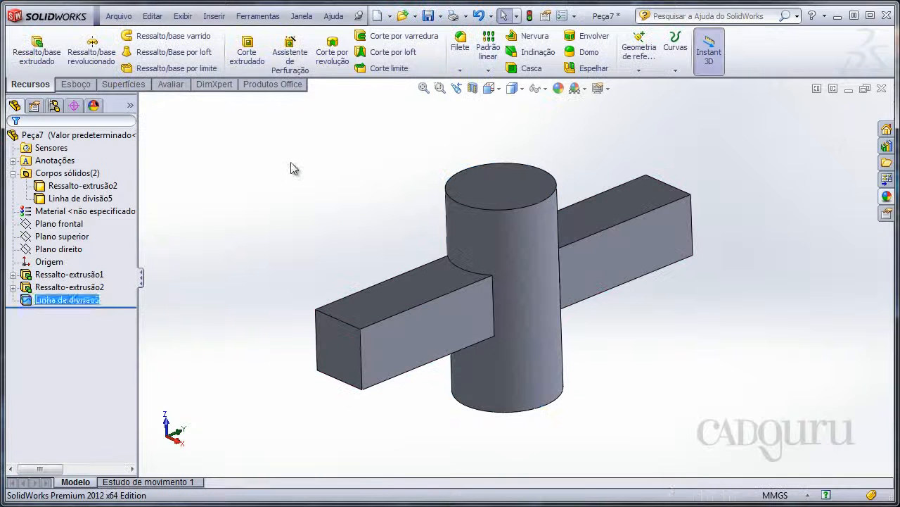
Step: Hide the rectangular bar's body and view the intersection split line on the cylinder from another side
left_click(392, 301)
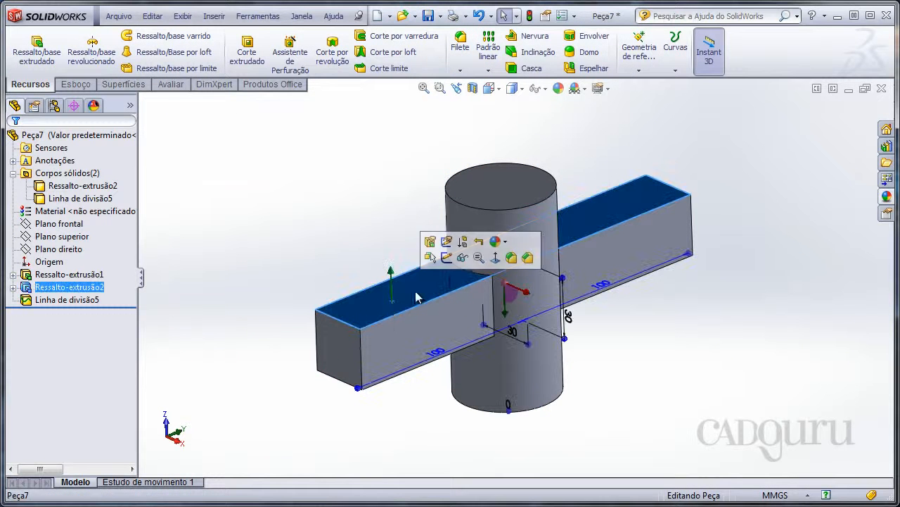
left_click(462, 257)
middle_click_drag(316, 268, 458, 308)
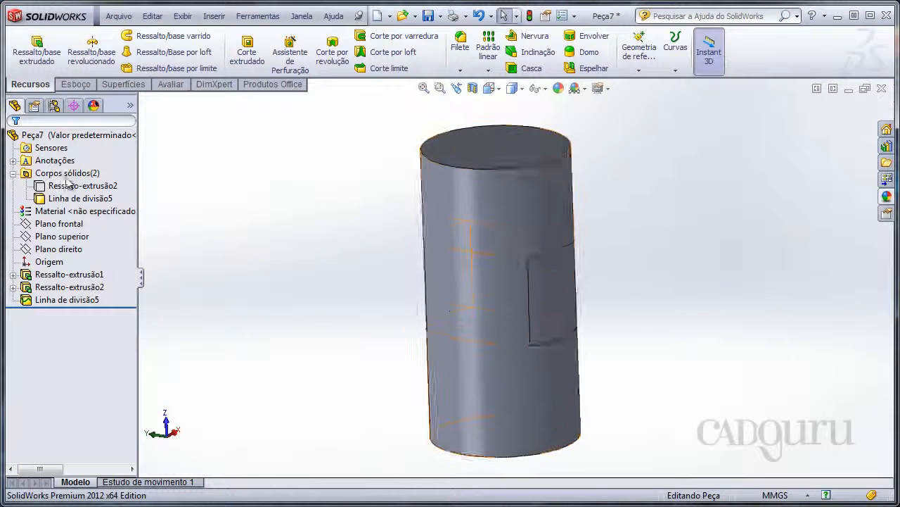
Step: Delete the intersection split line feature from the cylinder and confirm the deletion
left_click(53, 301)
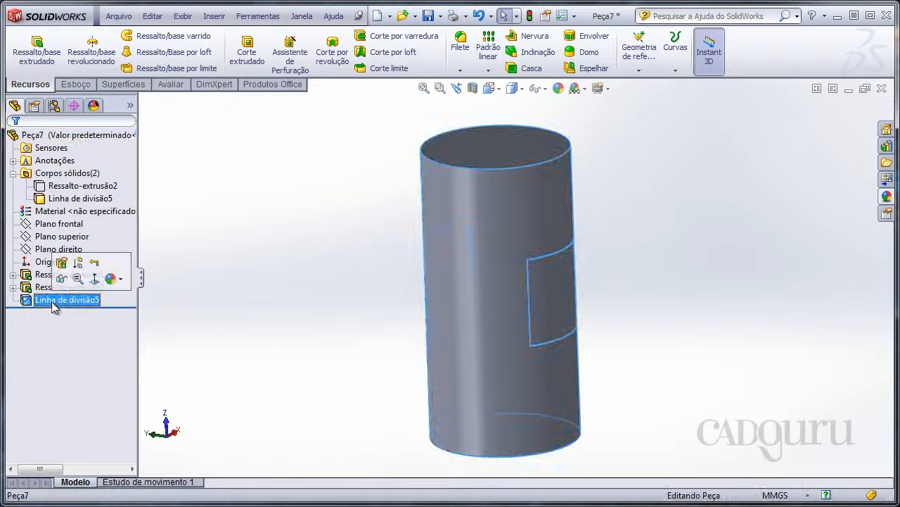
right_click(79, 302)
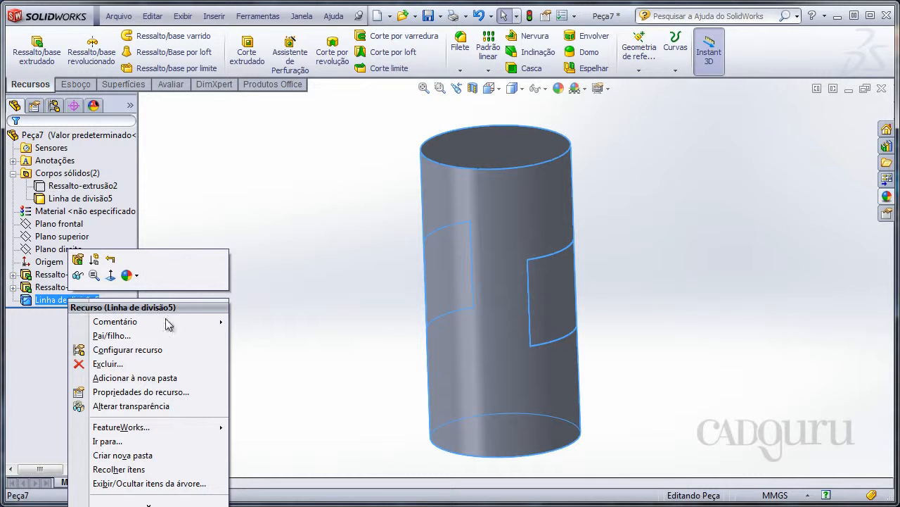
left_click(107, 363)
left_click(533, 194)
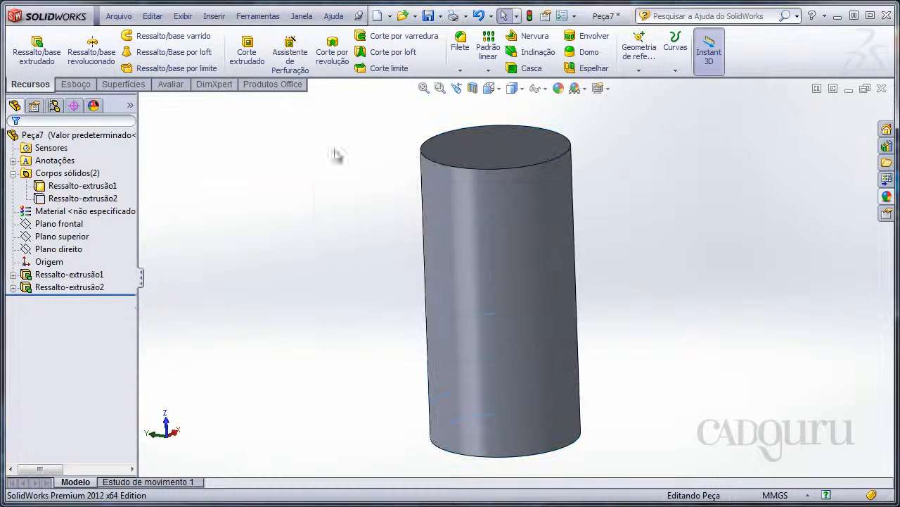
Step: Show the hidden rectangular bar's body again alongside the cylinder
scroll(331, 158, "up", 4)
left_click(99, 200)
left_click(108, 177)
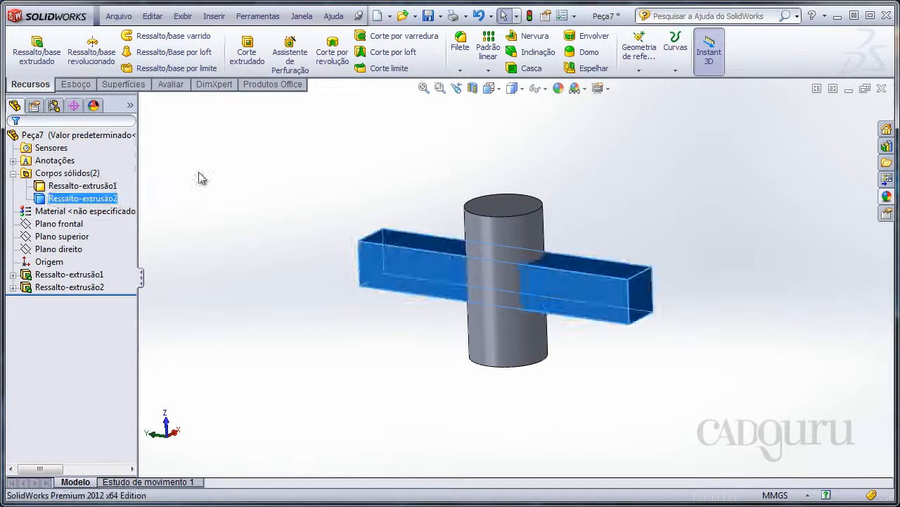
left_click(202, 179)
middle_click_drag(211, 177, 290, 227)
scroll(304, 200, "down", 2)
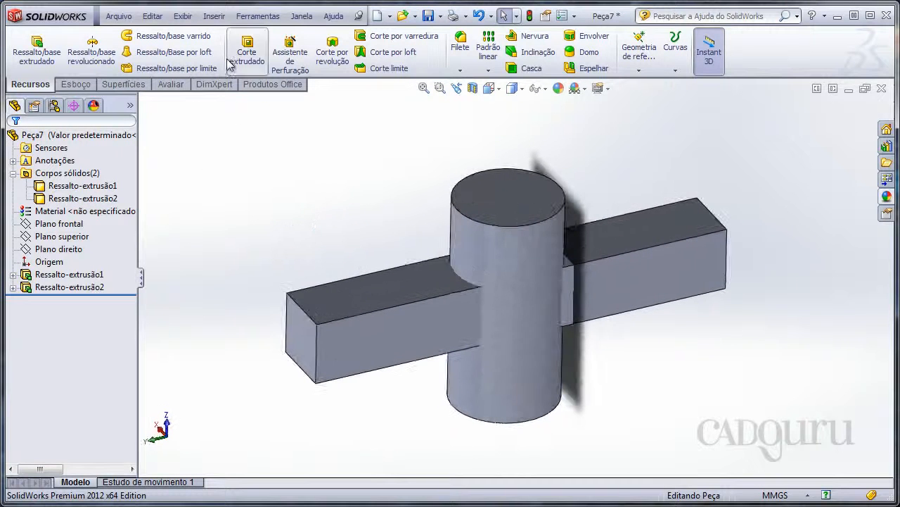
Step: Start an intersection split line and choose only the bar's top face and one adjacent long side face as splitting faces
left_click(214, 16)
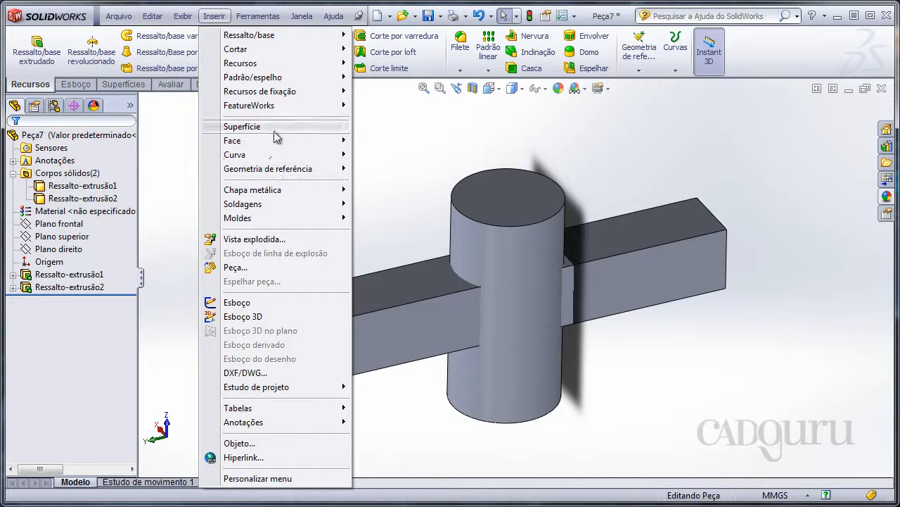
mouse_move(275, 155)
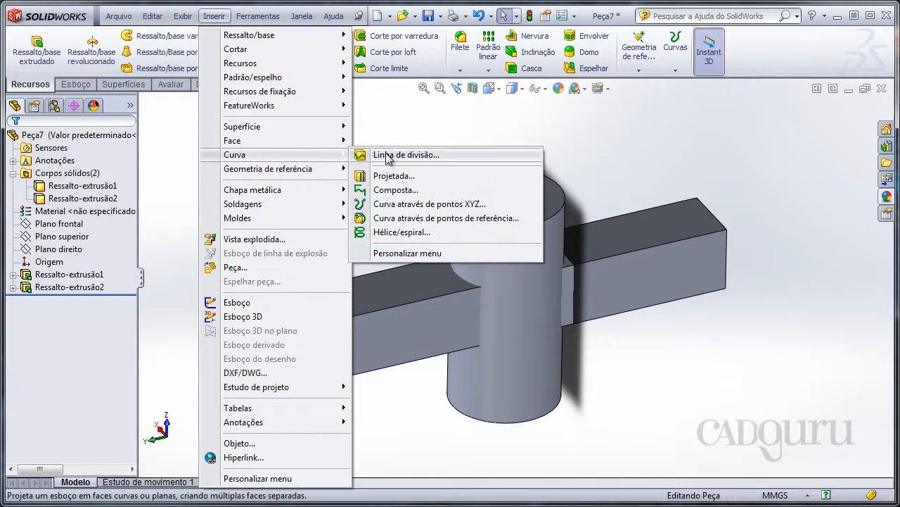
left_click(388, 155)
middle_click_drag(356, 192, 317, 174)
left_click(329, 297)
left_click(337, 329)
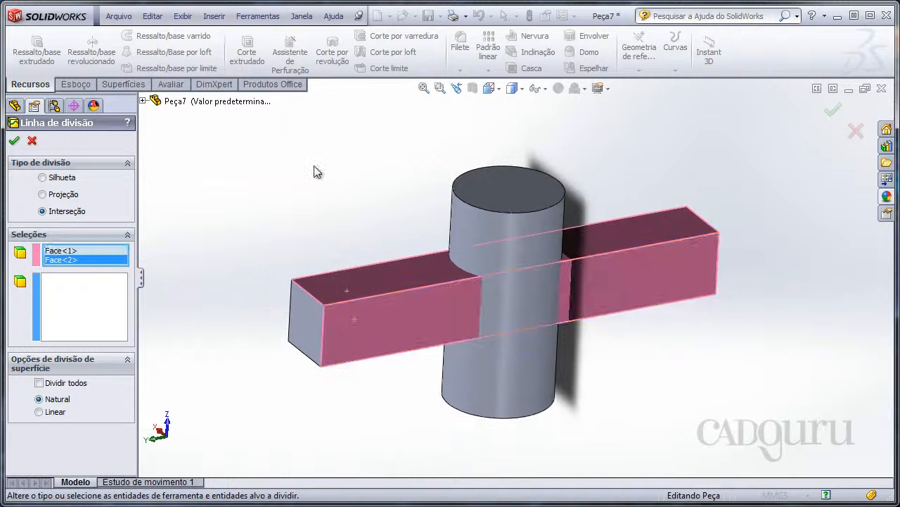
Step: Set the cylinder's curved face as the face to split by the two bar faces and finish the split line
left_click(96, 328)
left_click(484, 242)
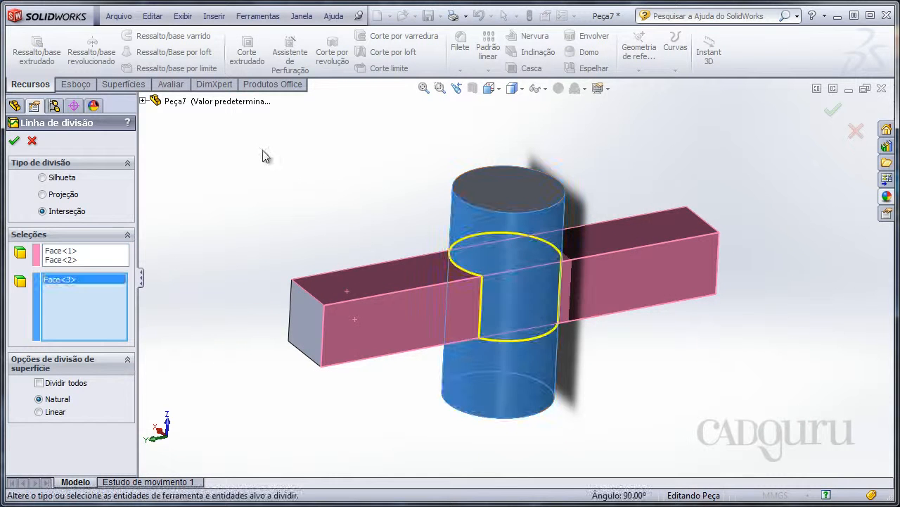
mouse_move(291, 167)
middle_mouse_down()
mouse_move(301, 173)
mouse_move(285, 172)
middle_mouse_up()
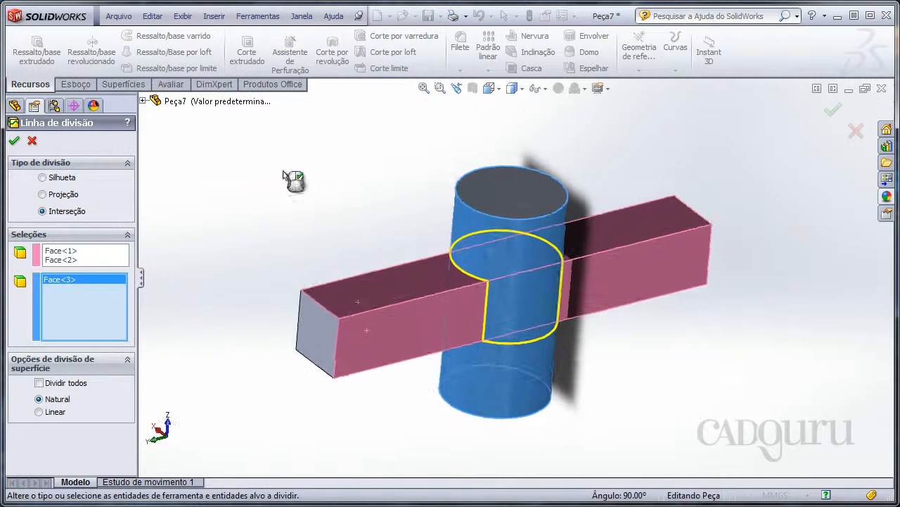
left_click(14, 140)
key("f")
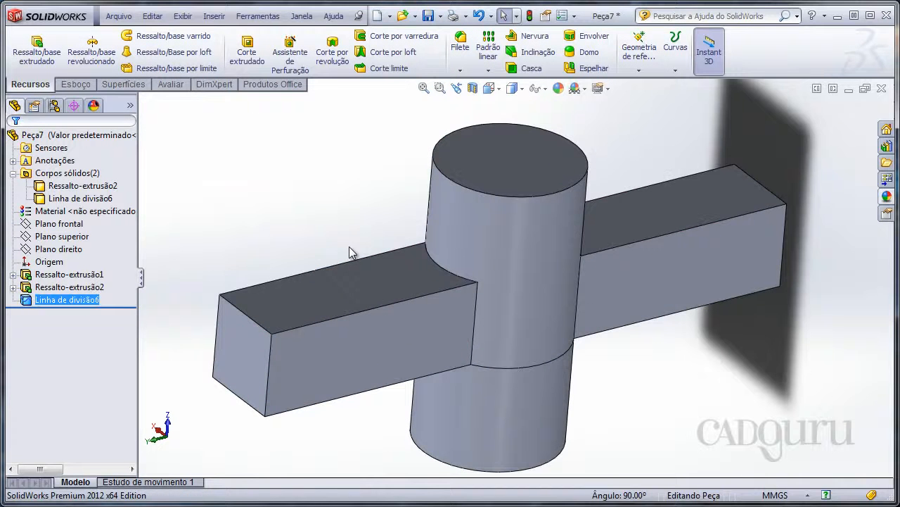
Step: Hide the rectangular bar's body and examine the two-face split line around the cylinder
left_click(310, 295)
left_click(371, 256)
mouse_move(307, 197)
middle_mouse_down()
mouse_move(291, 255)
mouse_move(438, 223)
mouse_move(376, 247)
mouse_move(270, 259)
mouse_move(288, 205)
mouse_move(289, 274)
mouse_move(241, 237)
mouse_move(162, 269)
mouse_move(288, 213)
mouse_move(302, 318)
mouse_move(290, 312)
mouse_move(303, 295)
middle_mouse_up()
middle_click_drag(303, 238, 295, 238, "shift")
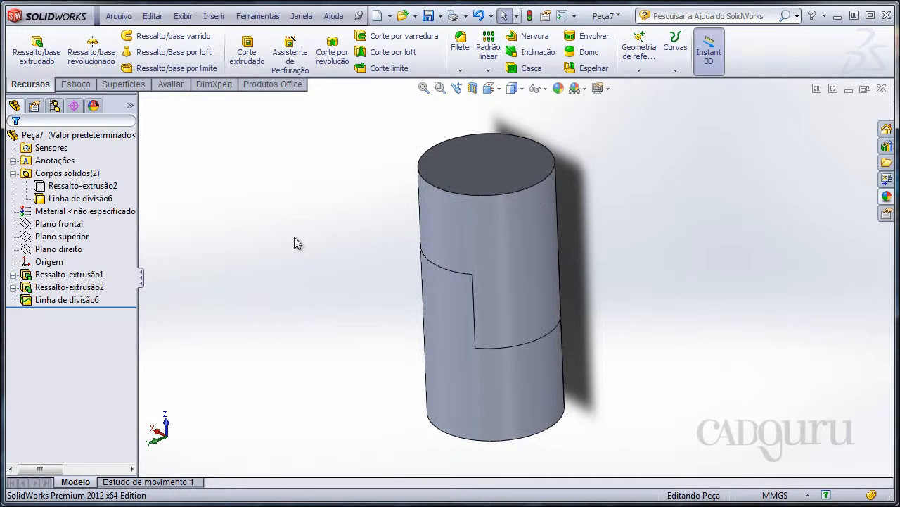